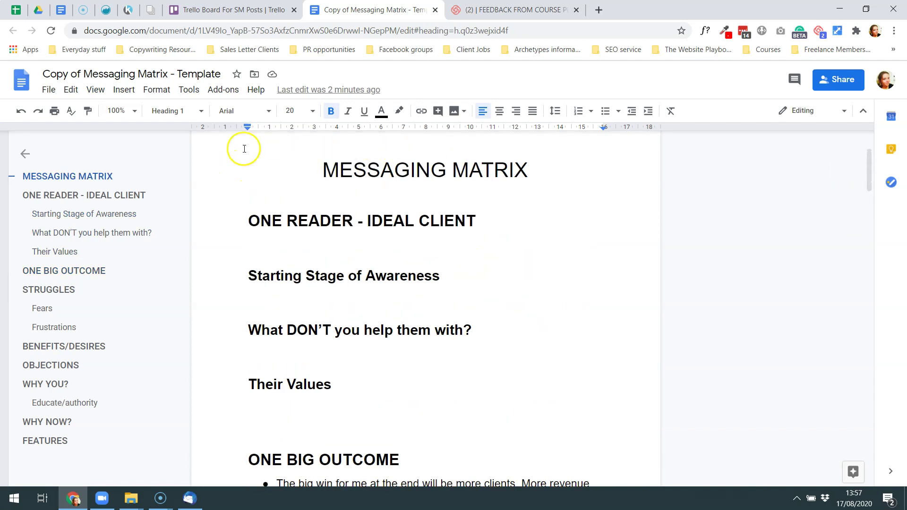
Compare the Trello board with the Messaging Matrix document, and delete the document's "Starting Stage of Awareness" heading with its extra blank line.
{"action": "left_click", "coordinate": [223, 5]}
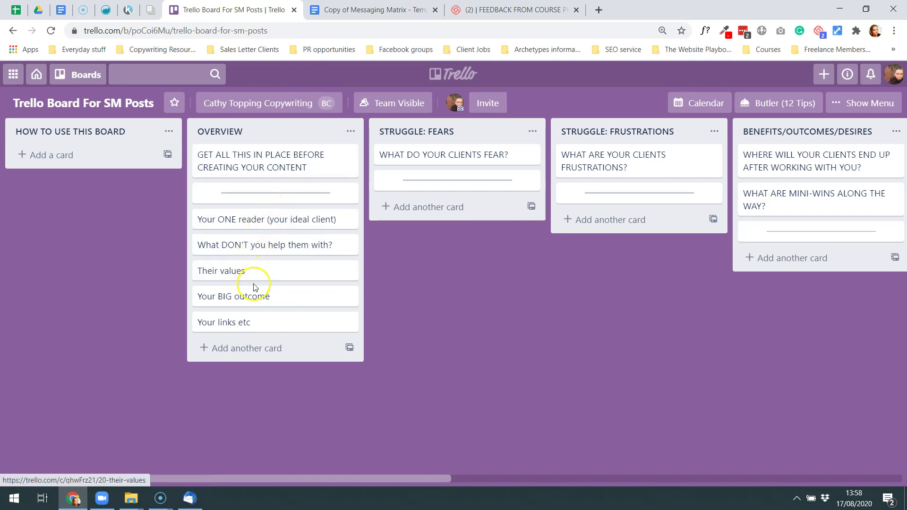
{"action": "left_click", "coordinate": [364, 9]}
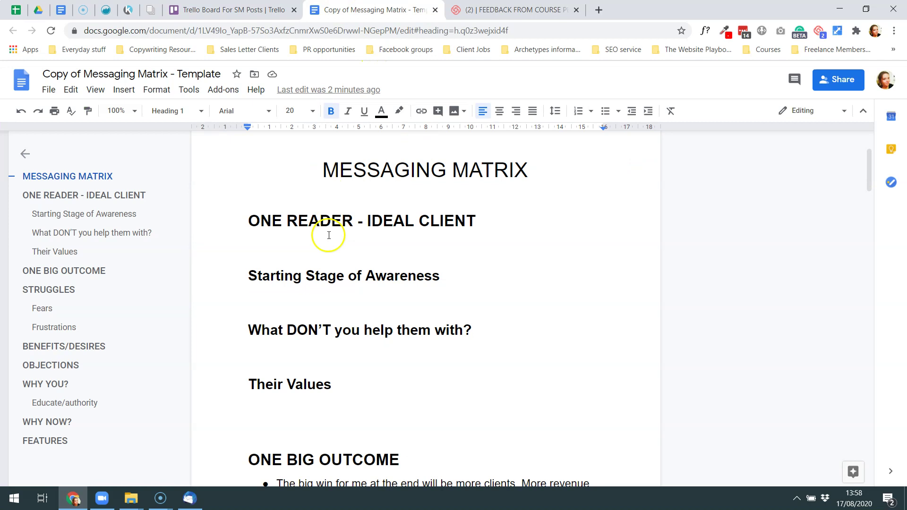
{"action": "left_click_drag", "start_coordinate": [242, 220], "coordinate": [348, 379]}
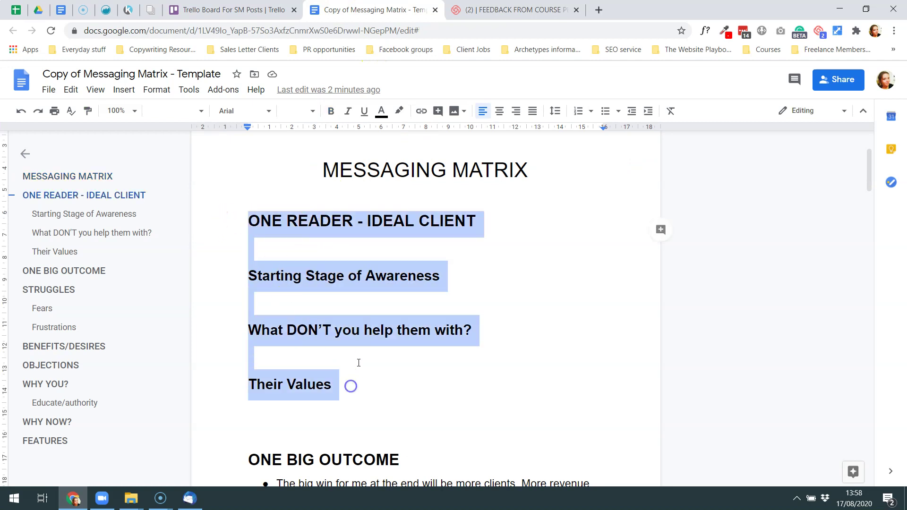
{"action": "left_click_drag", "start_coordinate": [250, 277], "coordinate": [464, 274]}
{"action": "key", "text": "Delete"}
{"action": "key", "text": "Delete"}
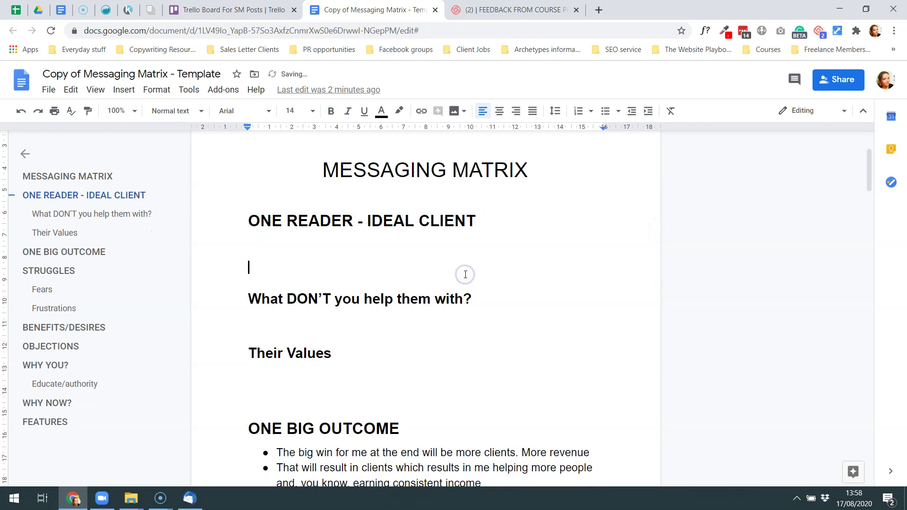
Check the Trello board's OVERVIEW list, and remove the extra blank line under "Their Values" in the Messaging Matrix document.
{"action": "left_click", "coordinate": [249, 9]}
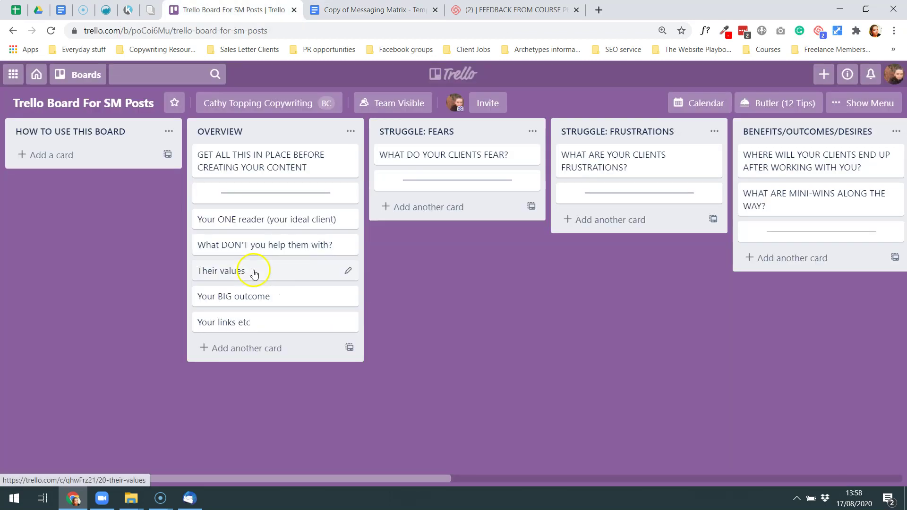
{"action": "left_click", "coordinate": [359, 9]}
{"action": "left_click", "coordinate": [287, 359]}
{"action": "key", "text": "Delete"}
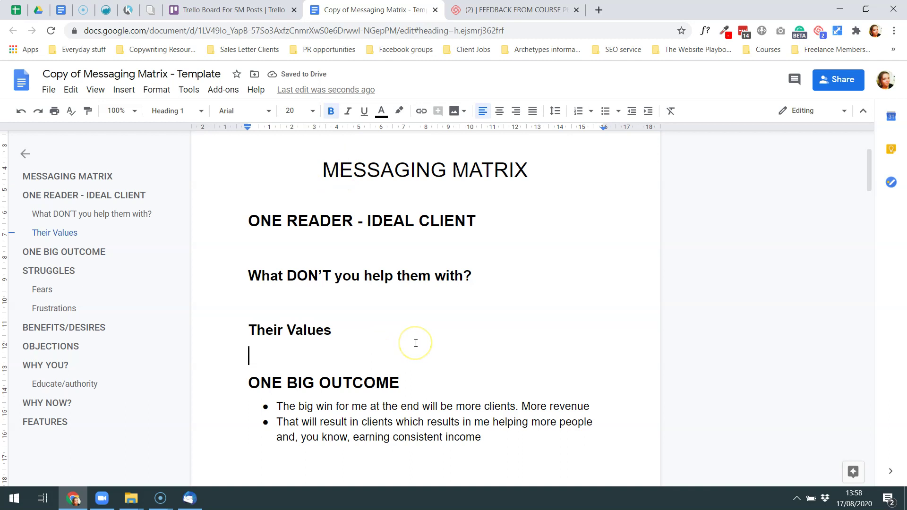
In the Trello board, move the CTA POSTS list to the end of the board, after WHY NOW?
{"action": "left_click", "coordinate": [231, 9]}
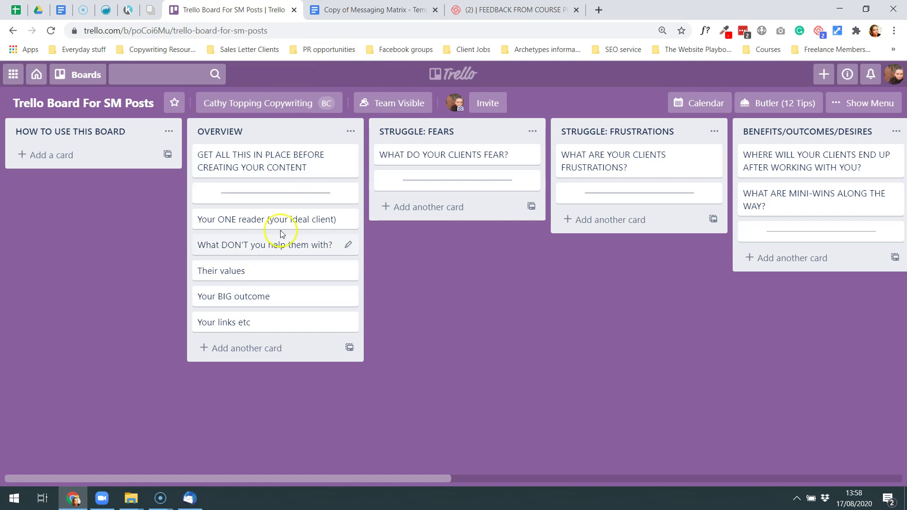
{"action": "left_click_drag", "start_coordinate": [450, 479], "coordinate": [545, 474]}
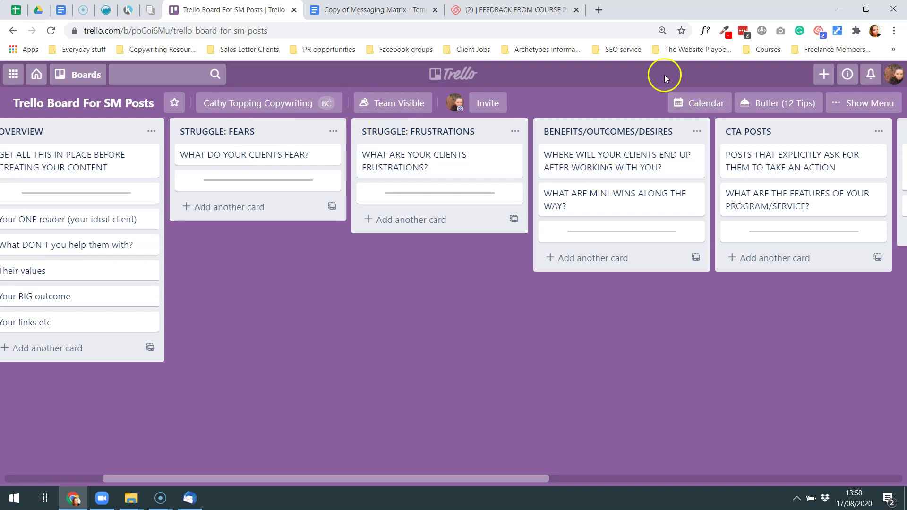
{"action": "left_click_drag", "start_coordinate": [536, 474], "coordinate": [762, 474]}
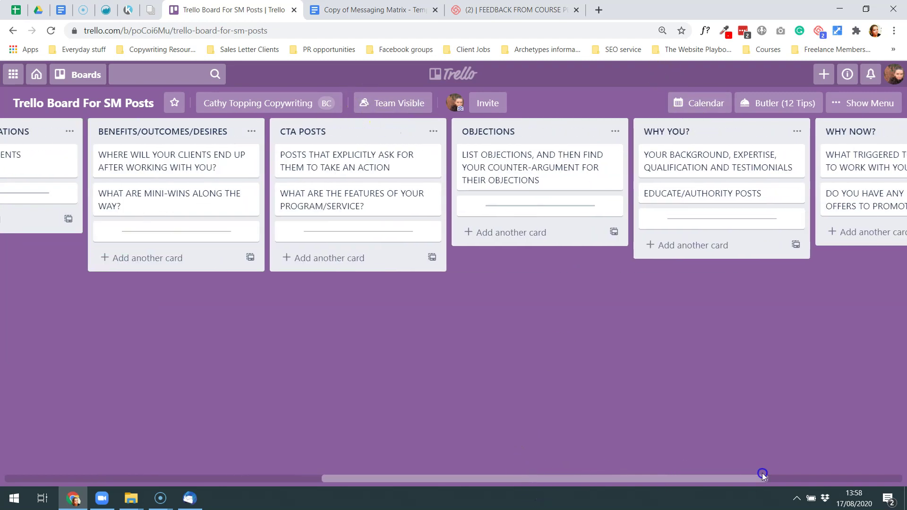
{"action": "left_click", "coordinate": [340, 132]}
{"action": "left_click_drag", "start_coordinate": [340, 132], "coordinate": [617, 126]}
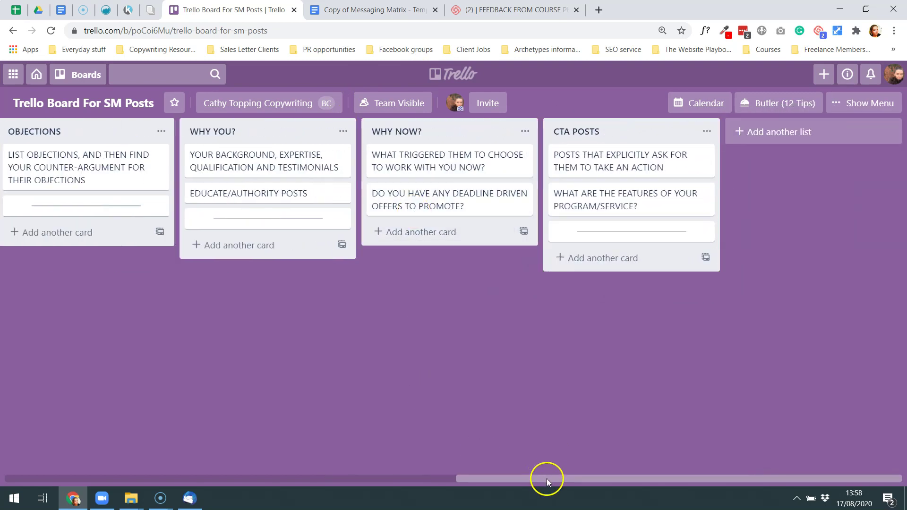
In the Messaging Matrix document, copy the first Frustrations bullet, "I struggle to plan and organize my content, it often feels like a big deal.".
{"action": "left_click_drag", "start_coordinate": [491, 481], "coordinate": [103, 446]}
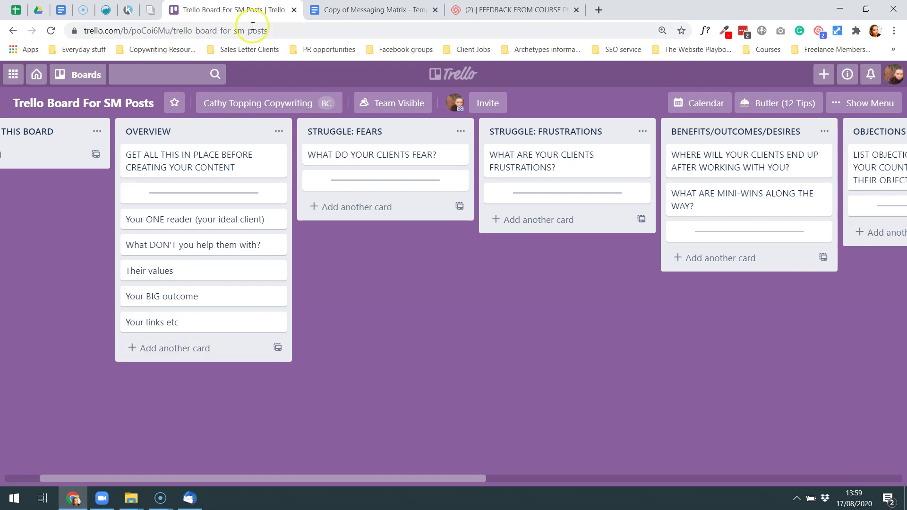
{"action": "left_click", "coordinate": [366, 9]}
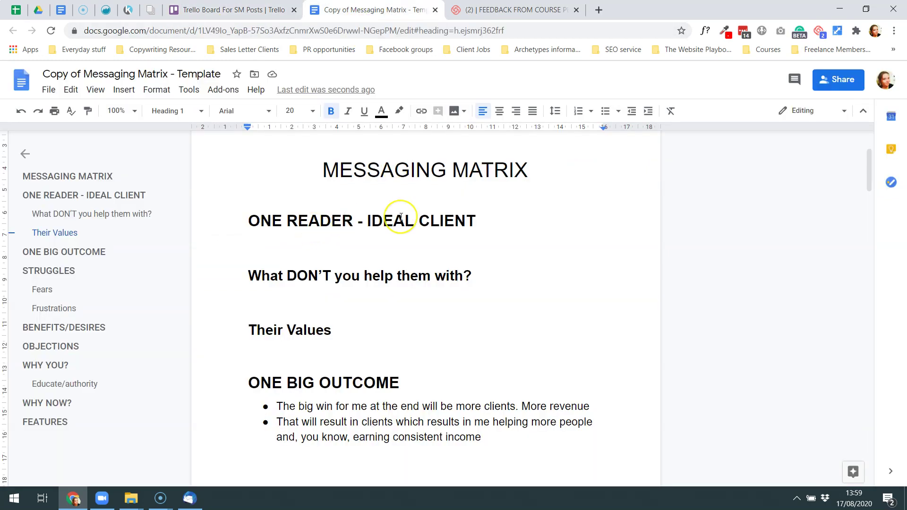
{"action": "scroll", "coordinate": [401, 216], "scroll_direction": "down", "scroll_amount": 8}
{"action": "scroll", "coordinate": [401, 216], "scroll_direction": "down", "scroll_amount": 3}
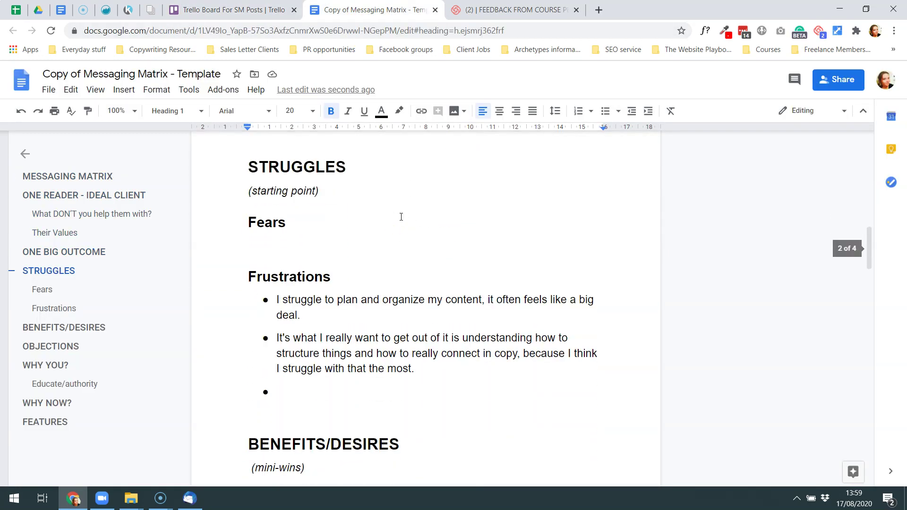
{"action": "left_click_drag", "start_coordinate": [302, 256], "coordinate": [276, 245]}
{"action": "key", "text": "ctrl+c"}
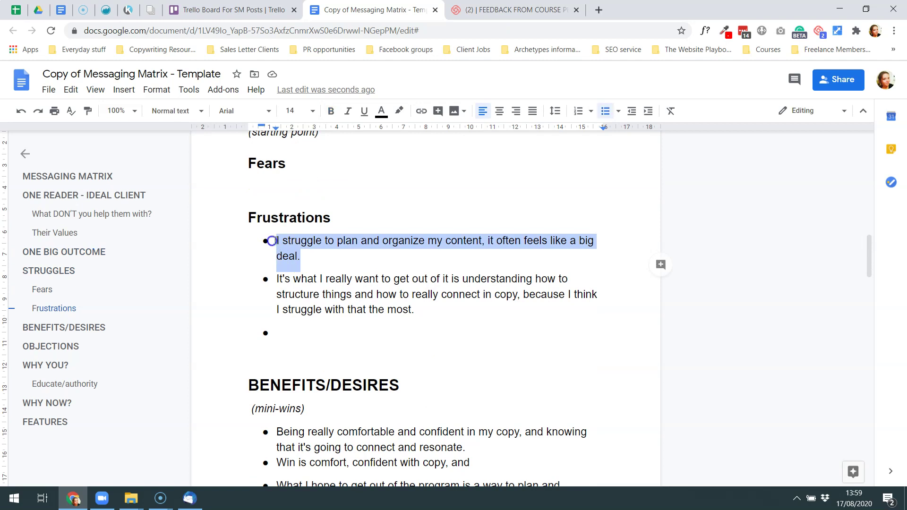
In Trello, add a card to STRUGGLE: FRUSTRATIONS titled "FRUSTRATION:" followed by the copied sentence.
{"action": "left_click", "coordinate": [195, 8]}
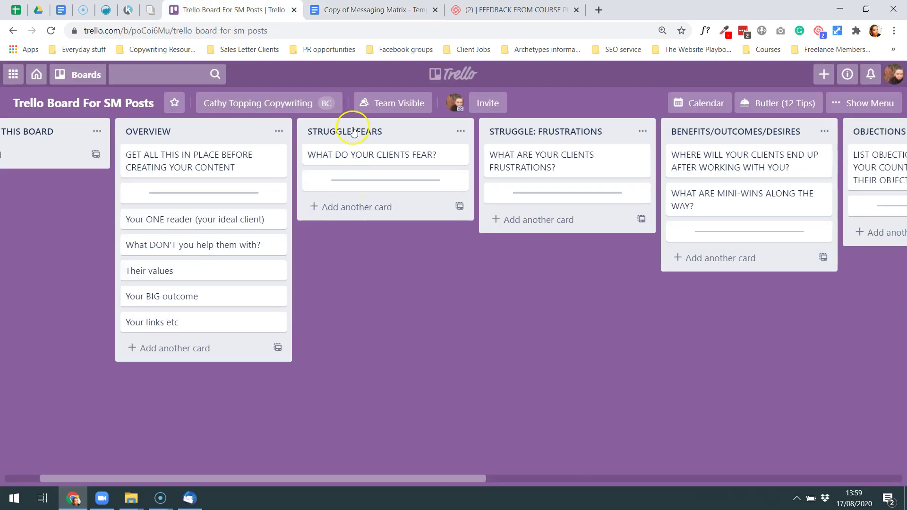
{"action": "left_click", "coordinate": [543, 220]}
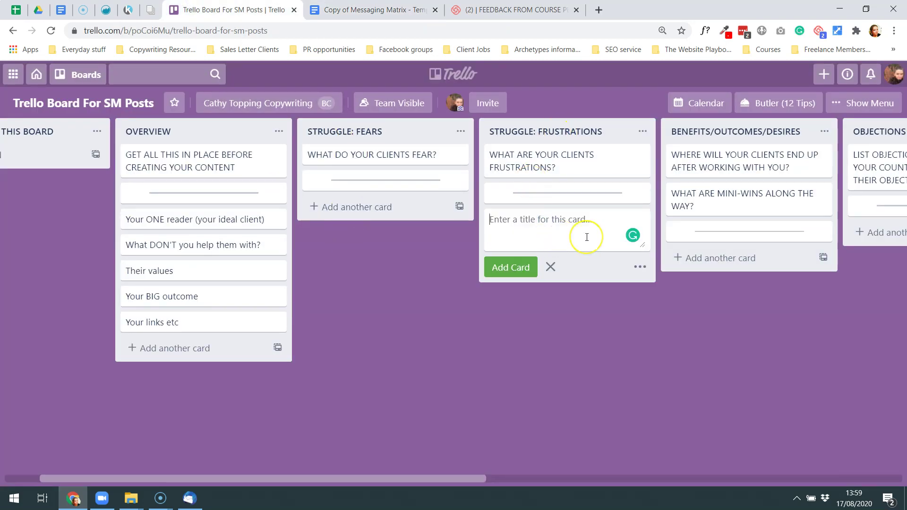
{"action": "type", "text": "FRUSTRATION:"}
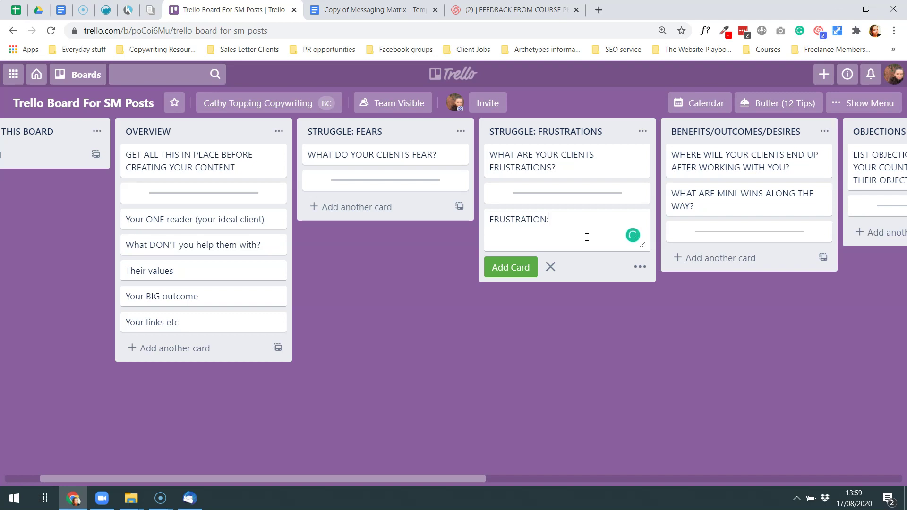
{"action": "key", "text": "ctrl+v"}
{"action": "left_click", "coordinate": [529, 288]}
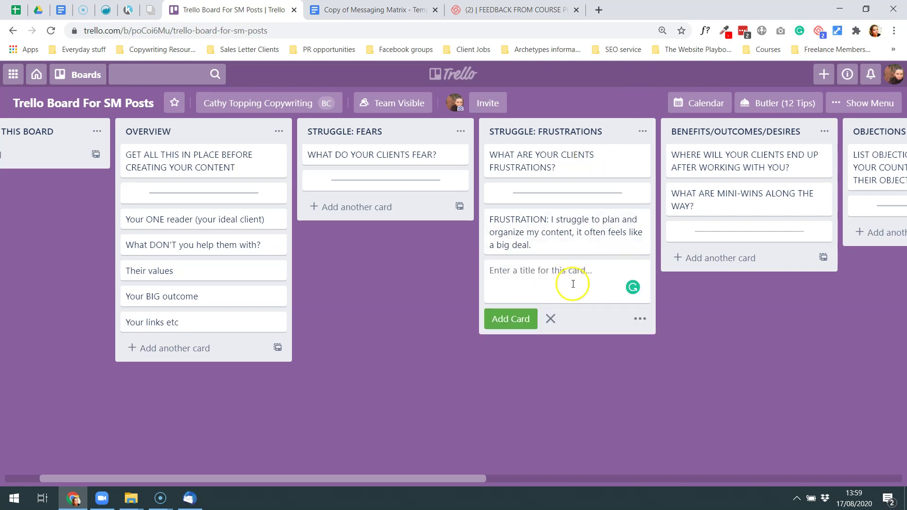
Open the new frustration card and move the copied sentence from its title into its description.
{"action": "left_click", "coordinate": [548, 224]}
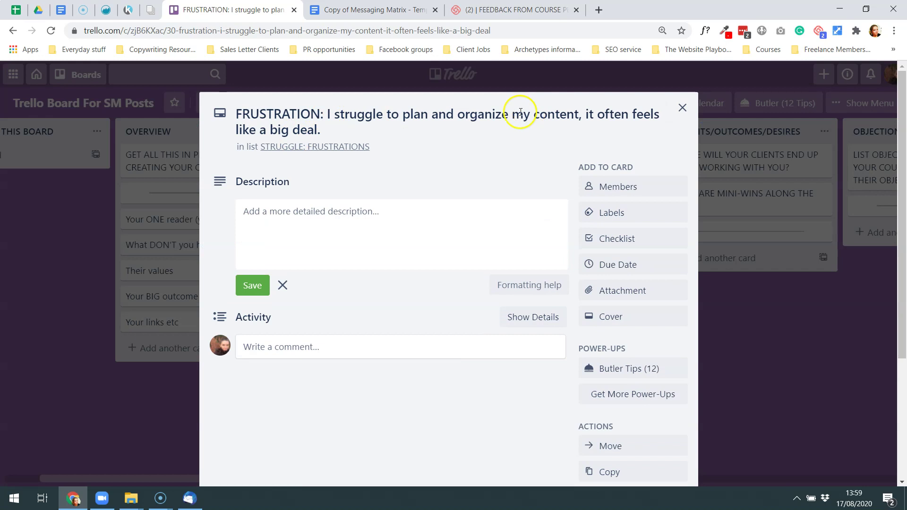
{"action": "left_click_drag", "start_coordinate": [327, 115], "coordinate": [336, 126]}
{"action": "key", "text": "ctrl+c"}
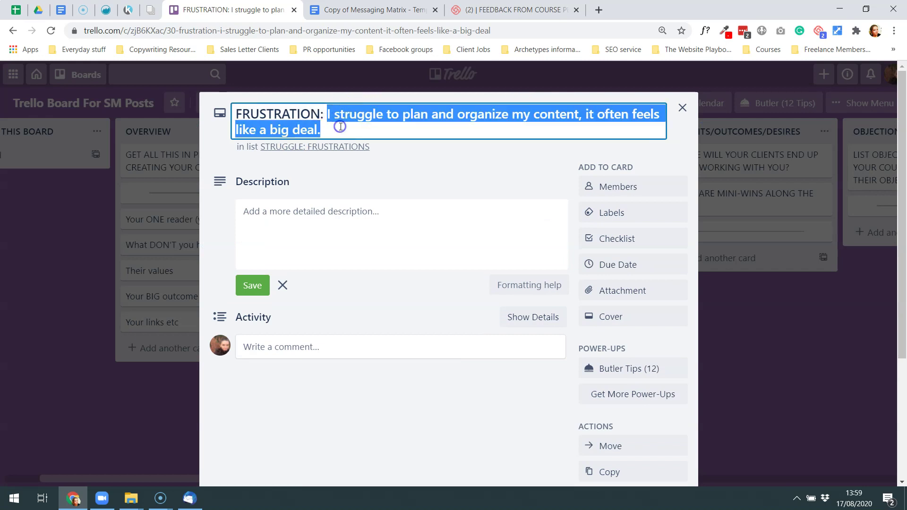
{"action": "key", "text": "BackSpace"}
{"action": "key", "text": "ctrl+v"}
Retitle the card "FRUSTRATION: Struggle to plan and organise content" and save its description.
{"action": "left_click", "coordinate": [362, 110]}
{"action": "type", "text": "sTR"}
{"action": "key", "text": "BackSpace"}
{"action": "key", "text": "BackSpace"}
{"action": "key", "text": "BackSpace"}
{"action": "key", "text": "BackSpace"}
{"action": "type", "text": "StrStr"}
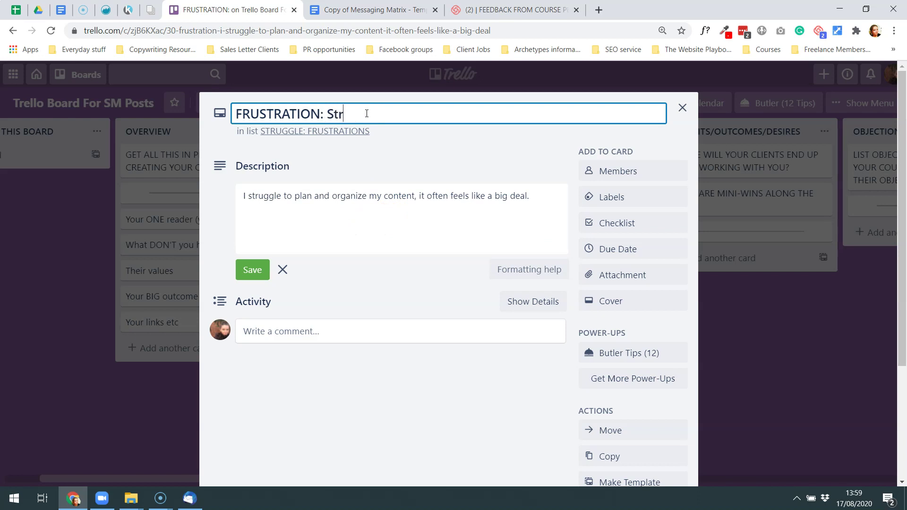
{"action": "type", "text": "uggle to plan and organise content"}
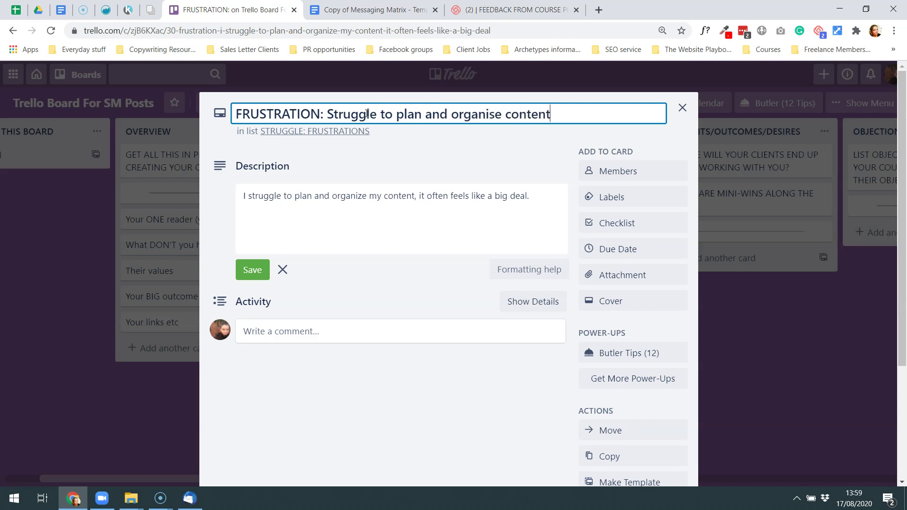
{"action": "left_click", "coordinate": [247, 270]}
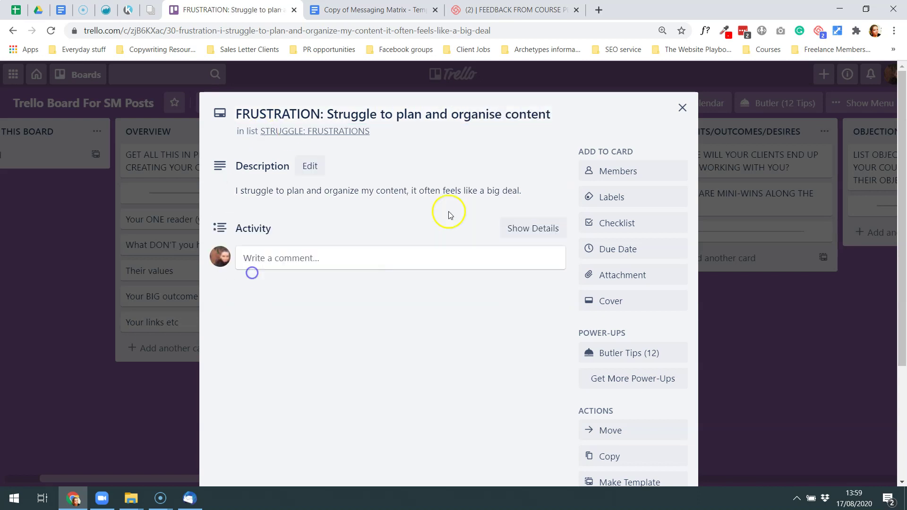
Assign the red "Braindump idea" label to the card and close the card.
{"action": "left_click", "coordinate": [634, 196]}
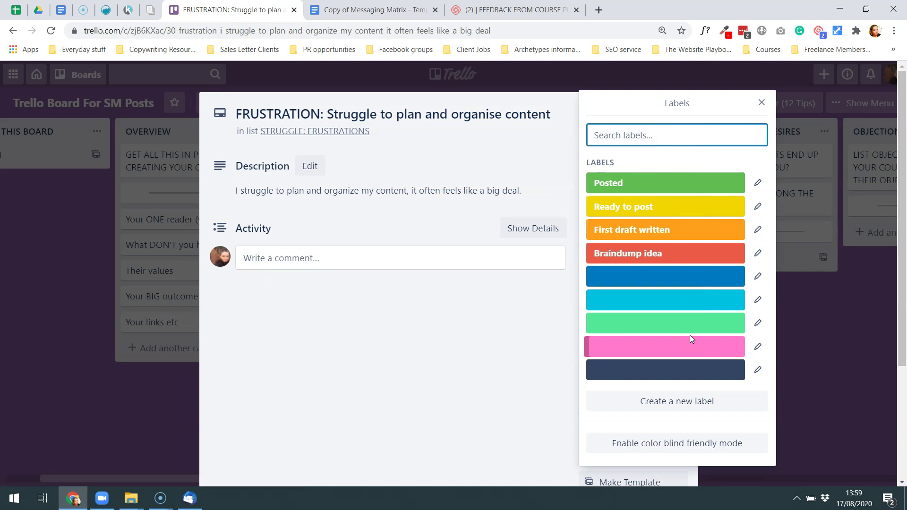
{"action": "left_click", "coordinate": [650, 257]}
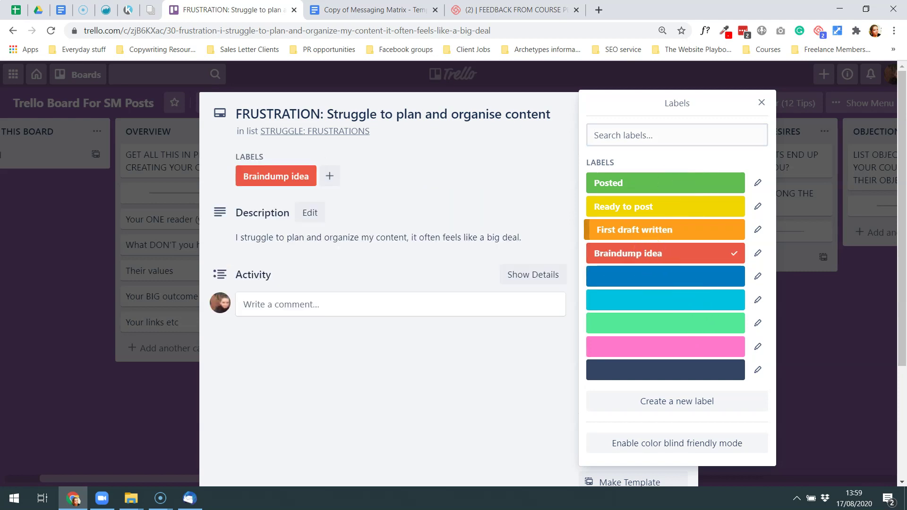
{"action": "left_click", "coordinate": [761, 103]}
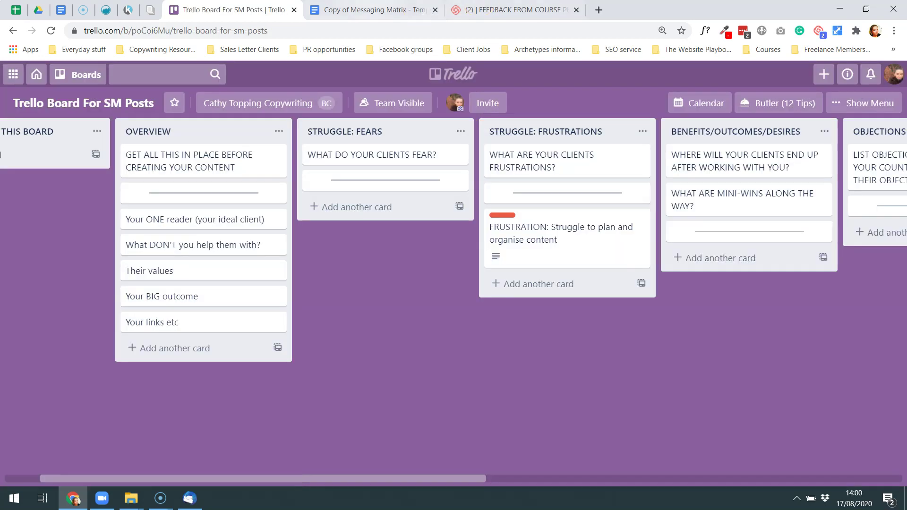
Highlight the first Frustrations bullet in yellow in the Messaging Matrix document, and return to the Trello board.
{"action": "left_click", "coordinate": [378, 9]}
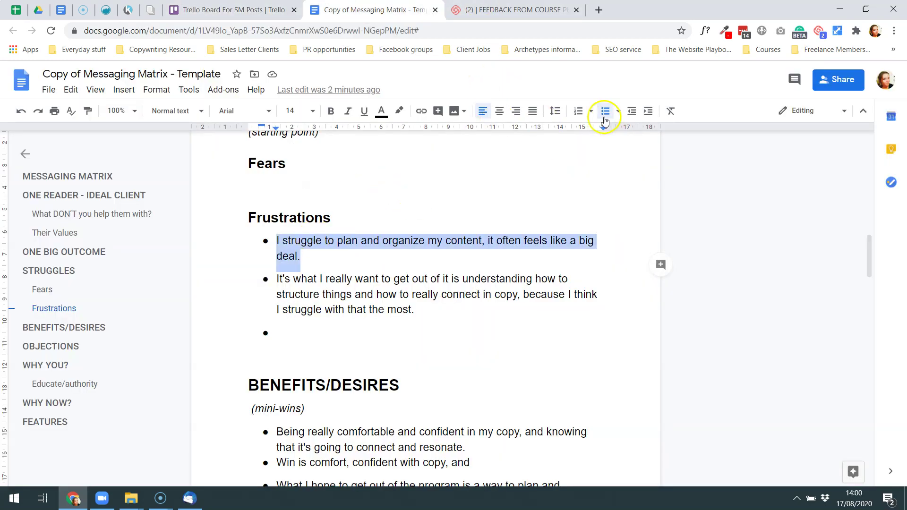
{"action": "left_click", "coordinate": [399, 111]}
{"action": "left_click", "coordinate": [444, 174]}
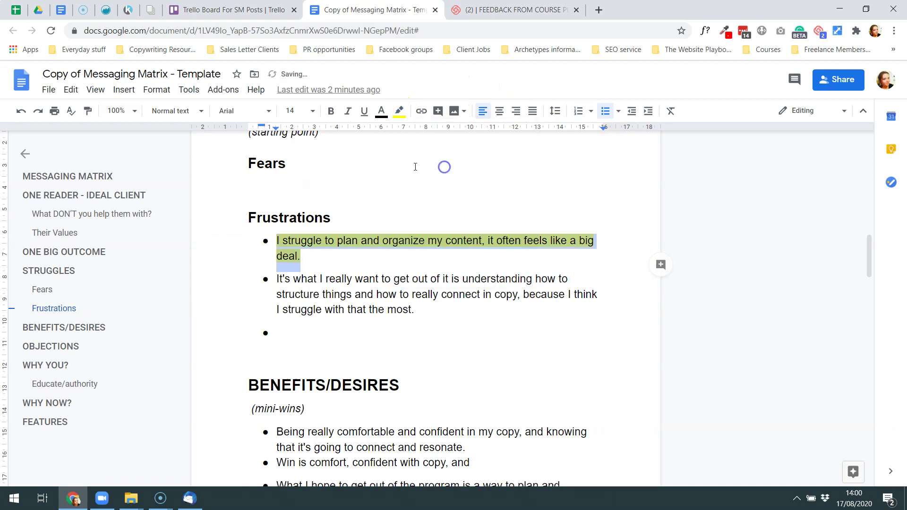
{"action": "left_click", "coordinate": [232, 10]}
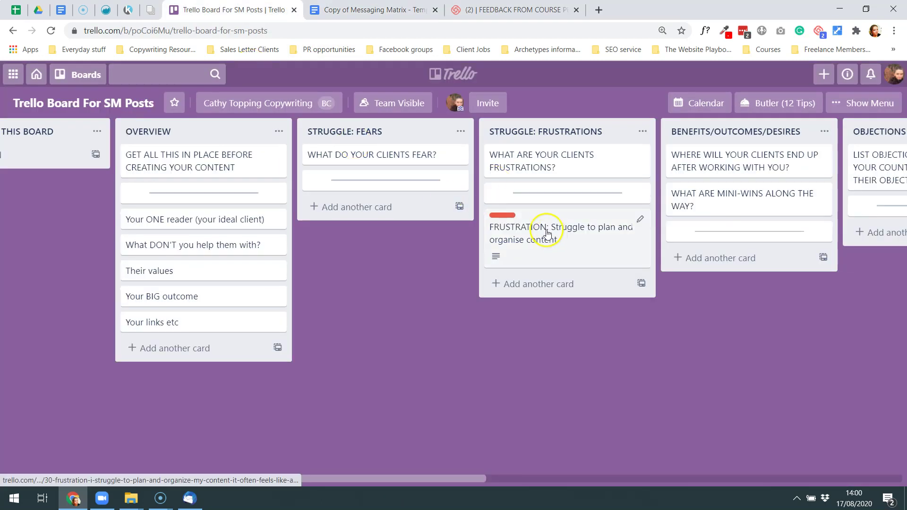
In the Messaging Matrix document, copy the second Frustrations bullet about structuring things and connecting in copy, and highlight it in yellow.
{"action": "left_click", "coordinate": [383, 10]}
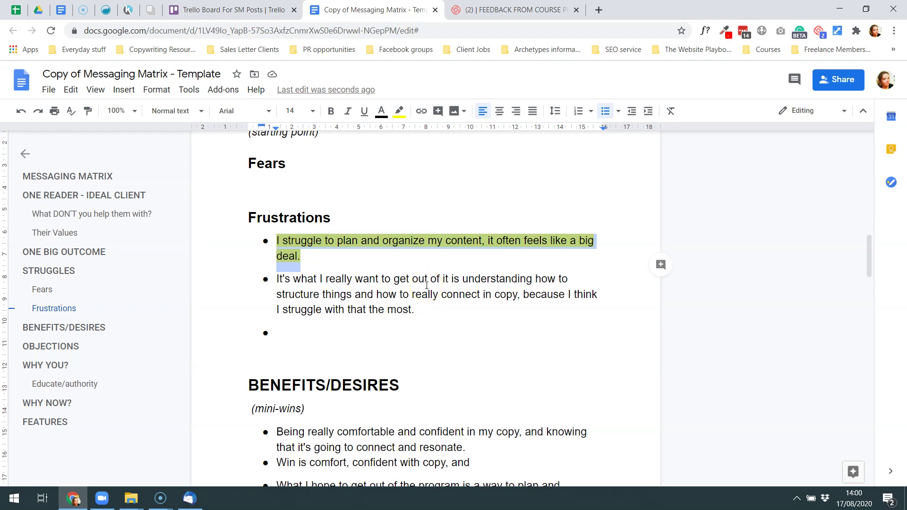
{"action": "left_click_drag", "start_coordinate": [414, 310], "coordinate": [276, 283]}
{"action": "key", "text": "ctrl+c"}
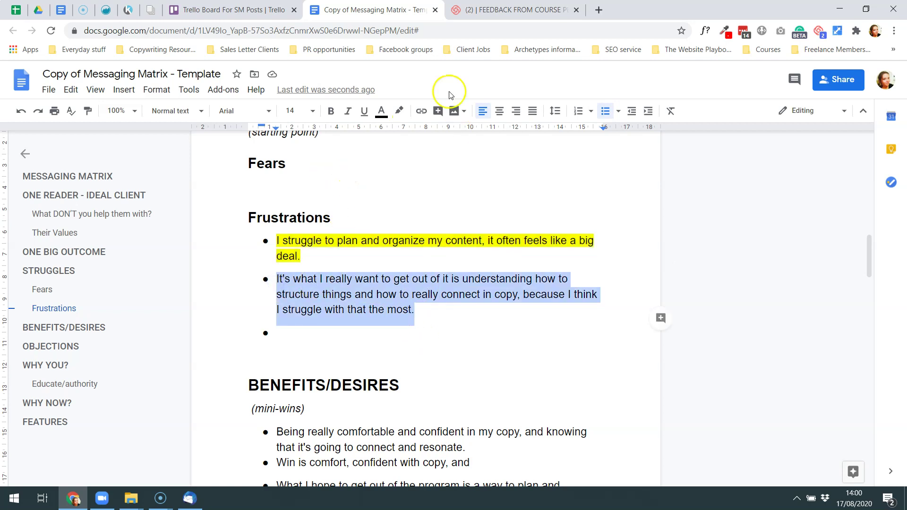
{"action": "left_click", "coordinate": [398, 110]}
{"action": "left_click", "coordinate": [441, 166]}
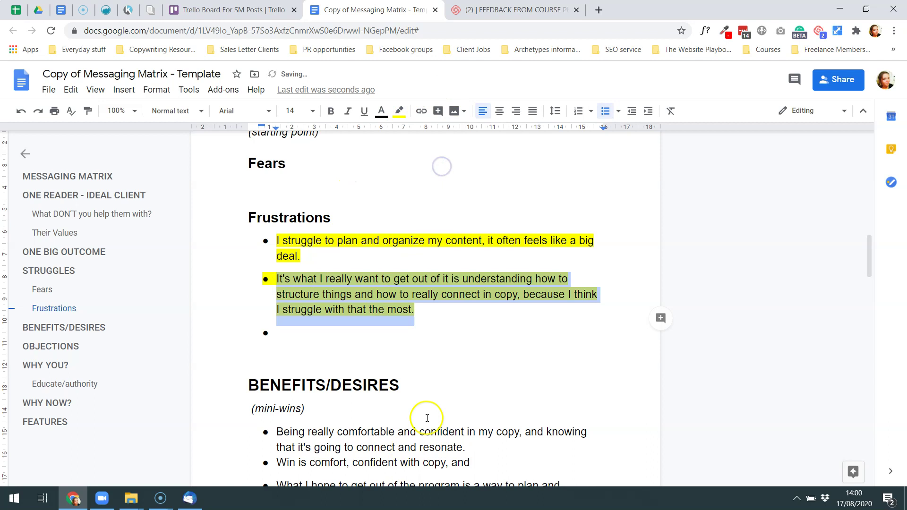
{"action": "scroll", "coordinate": [428, 373], "scroll_direction": "down", "scroll_amount": 9}
{"action": "scroll", "coordinate": [477, 350], "scroll_direction": "down", "scroll_amount": 5}
{"action": "scroll", "coordinate": [476, 349], "scroll_direction": "up", "scroll_amount": 13}
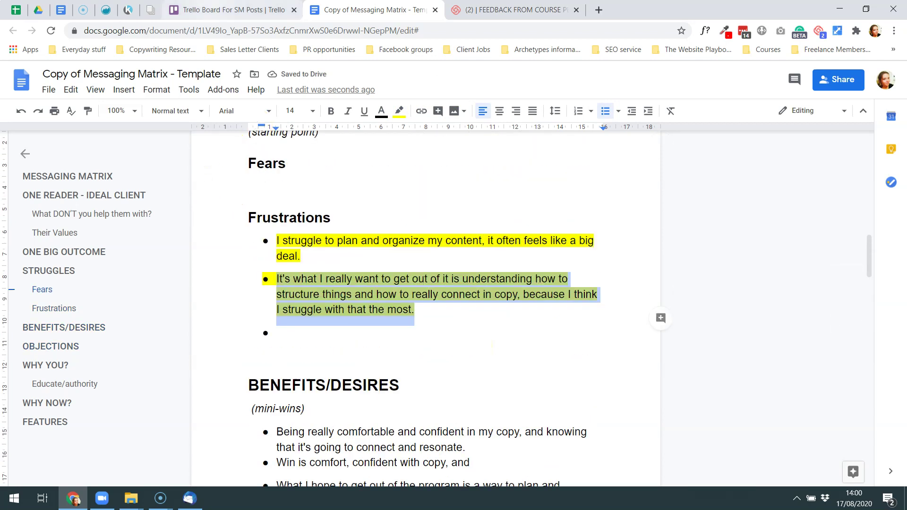
On the Trello board, add a card to STRUGGLE: FRUSTRATIONS titled "FRUSTRATION:" followed by the copied bullet text.
{"action": "left_click", "coordinate": [226, 10]}
{"action": "left_click", "coordinate": [542, 296]}
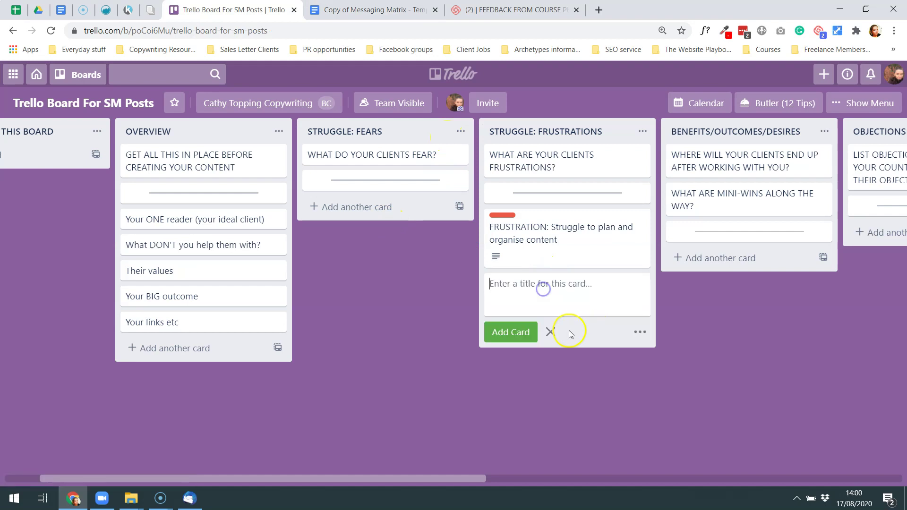
{"action": "type", "text": "FRUSTRATION:"}
{"action": "key", "text": "ctrl+v"}
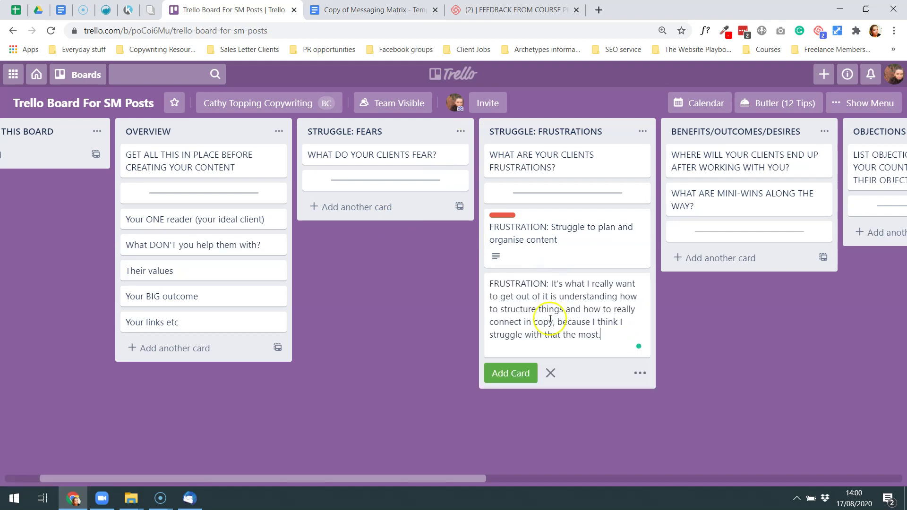
{"action": "left_click", "coordinate": [511, 374]}
Open the new card, cut its title down to "FRUSTRATION:" and paste the copied bullet into its description.
{"action": "left_click", "coordinate": [543, 290]}
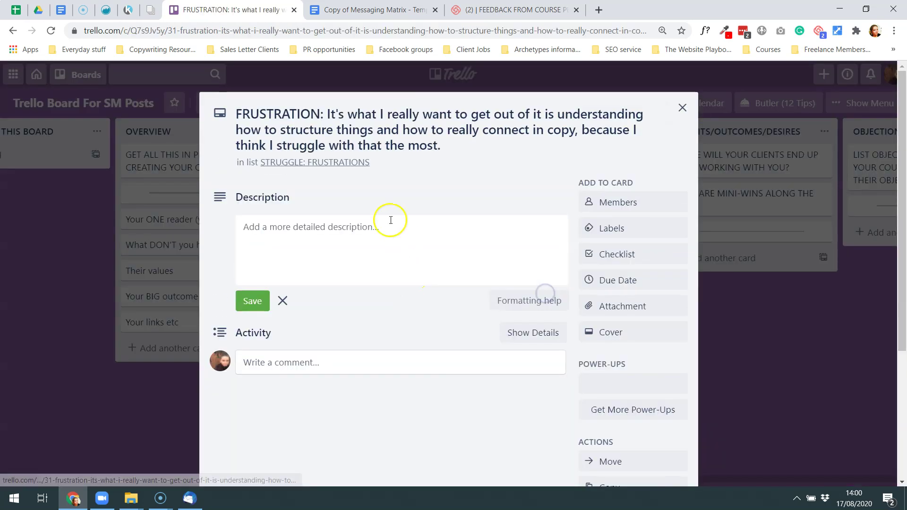
{"action": "left_click_drag", "start_coordinate": [326, 114], "coordinate": [454, 140]}
{"action": "key", "text": "BackSpace"}
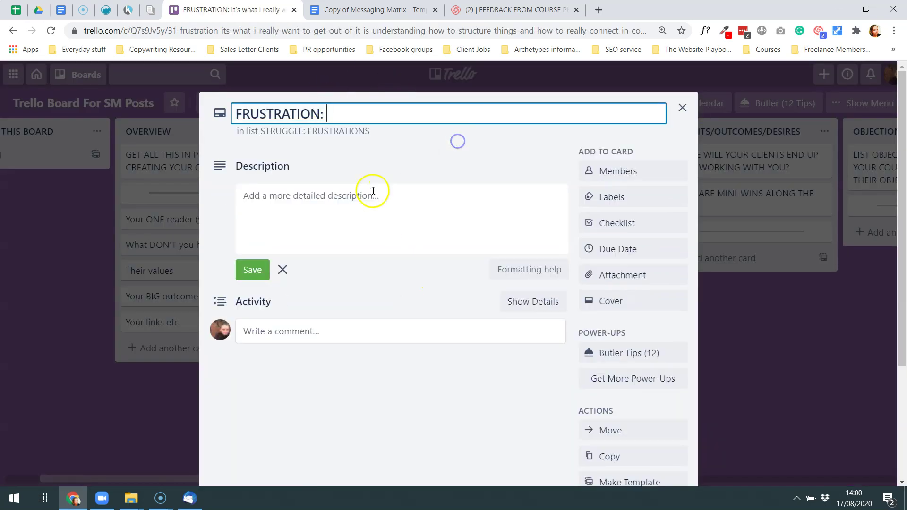
{"action": "left_click", "coordinate": [387, 185]}
{"action": "key", "text": "ctrl+v"}
{"action": "left_click", "coordinate": [411, 121]}
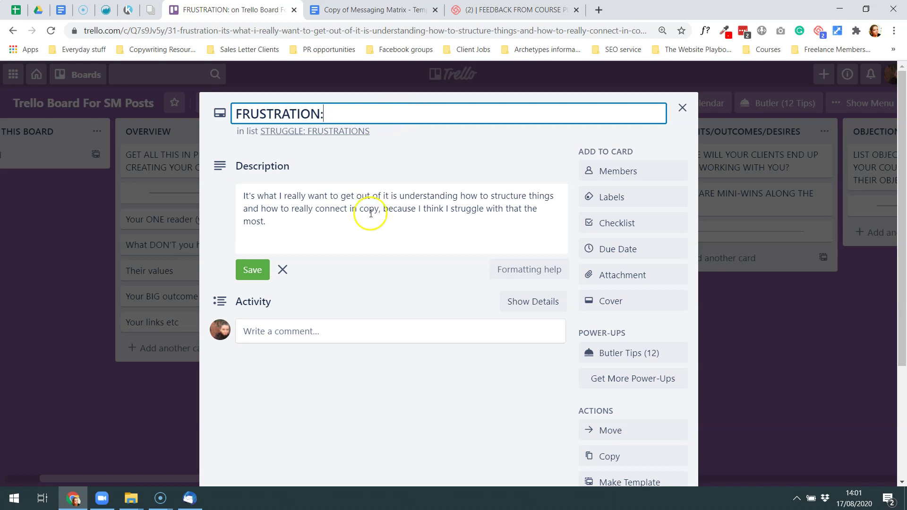
{"action": "left_click", "coordinate": [313, 208]}
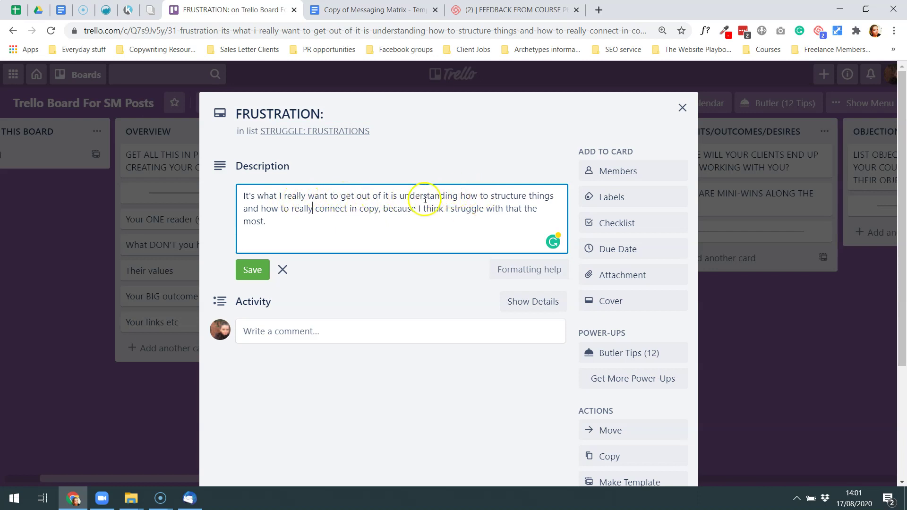
Retitle the card "FRUSTRATION: how to structure social posts so that the connect with my audience" and save its description.
{"action": "left_click", "coordinate": [343, 122]}
{"action": "type", "text": "how to st"}
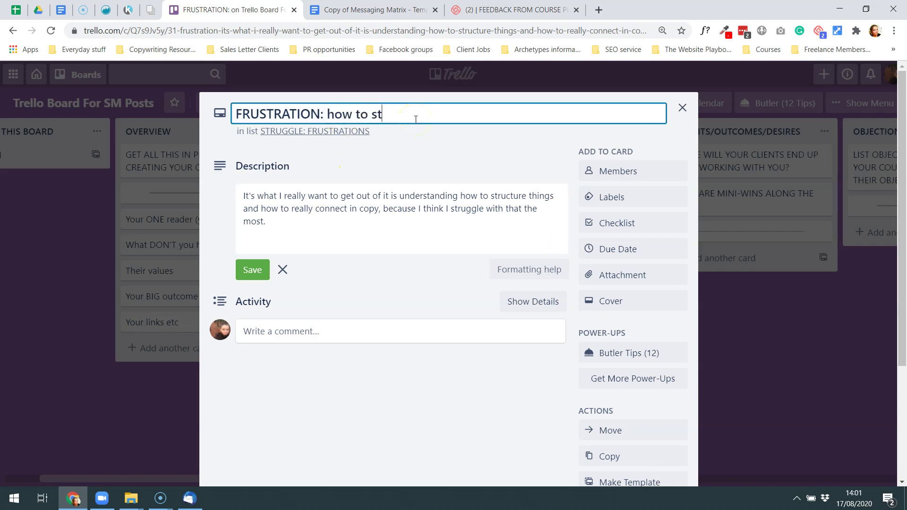
{"action": "type", "text": "ructure social posts "}
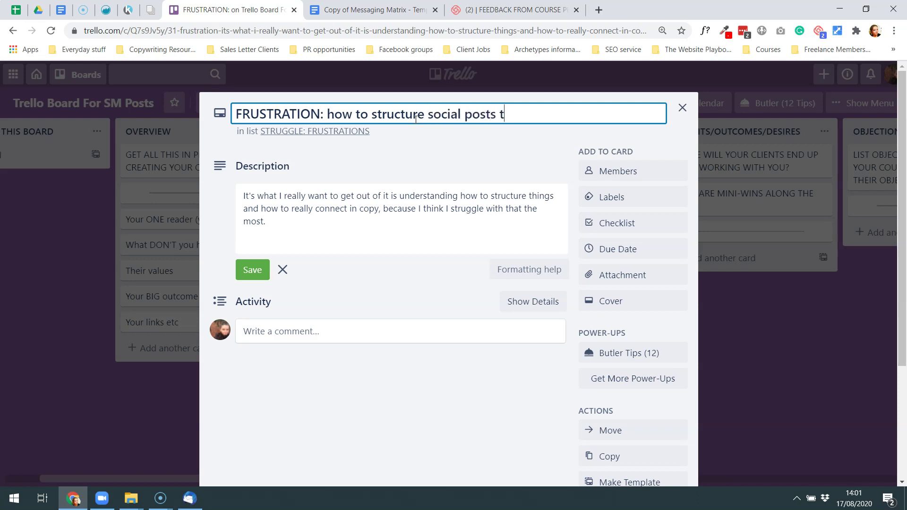
{"action": "type", "text": "so that the con"}
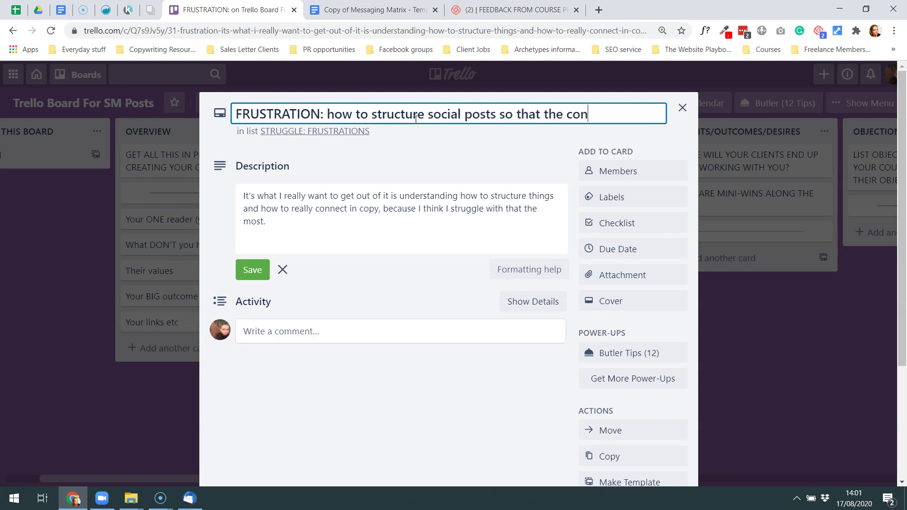
{"action": "type", "text": "nect with my audience"}
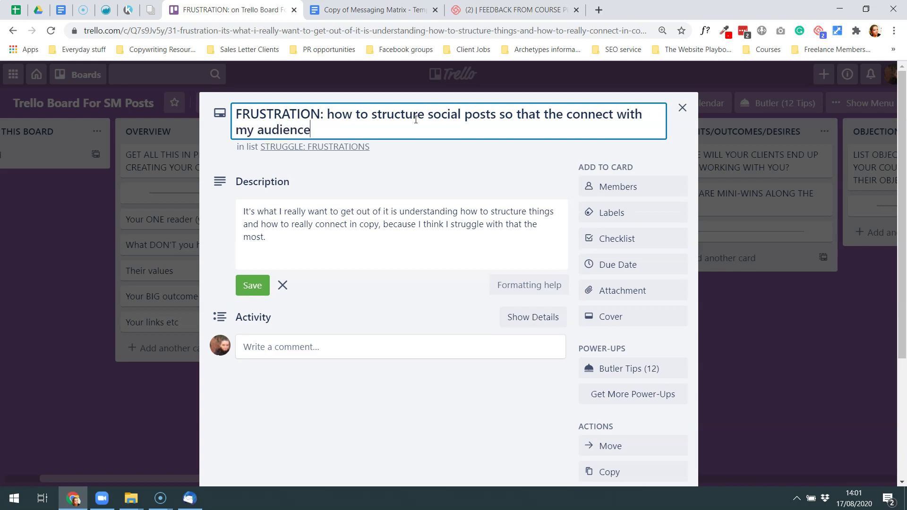
{"action": "left_click", "coordinate": [252, 286]}
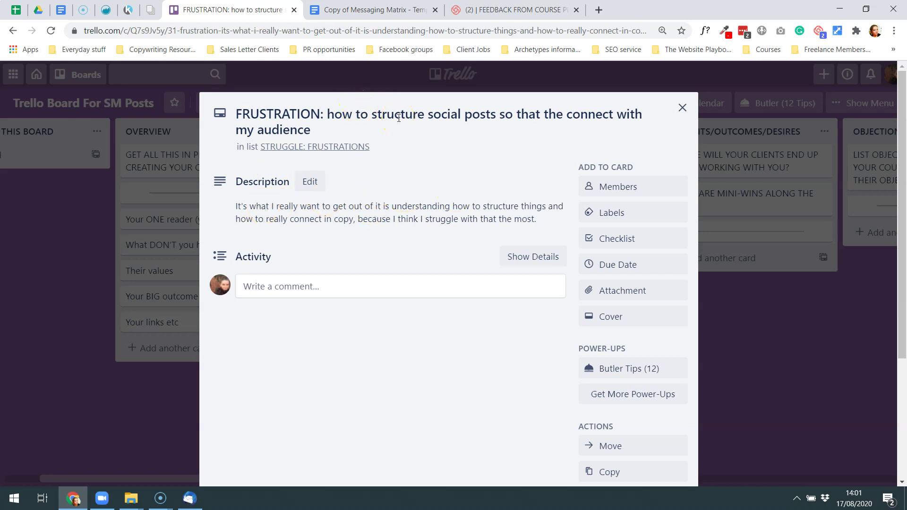
Assign the red "Braindump idea" label to the social posts frustration card and close the card.
{"action": "left_click", "coordinate": [622, 218]}
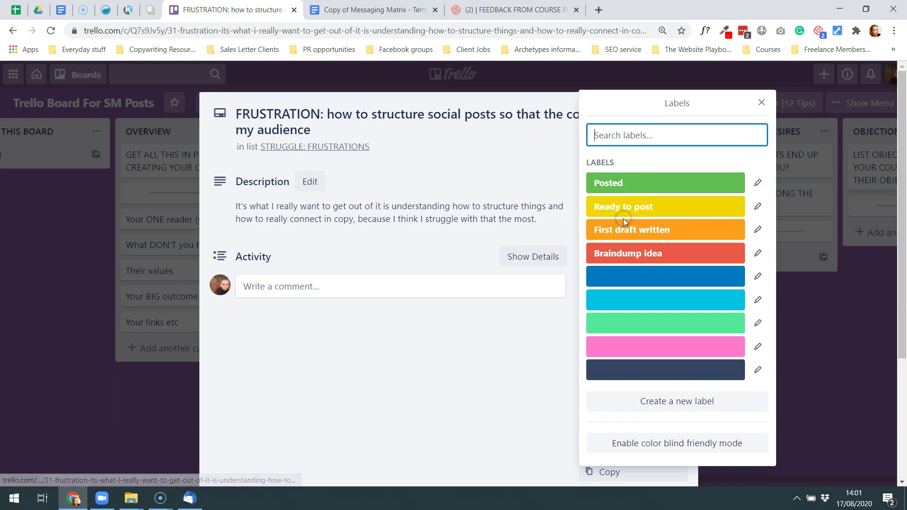
{"action": "left_click", "coordinate": [633, 258]}
{"action": "left_click", "coordinate": [761, 103]}
{"action": "left_click", "coordinate": [687, 105]}
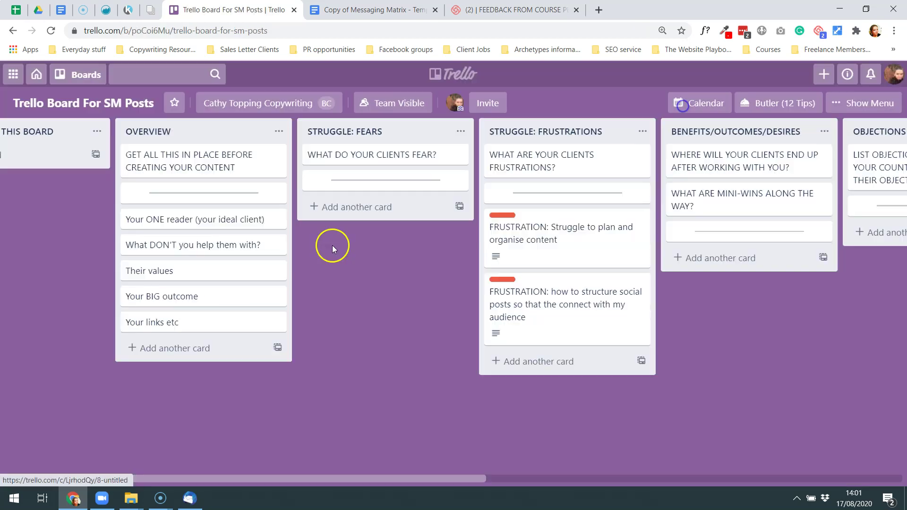
Copy the objection "Worried it's not going to be effective" from the Messaging Matrix document and return to the Trello board.
{"action": "key", "text": "ctrl+Tab"}
{"action": "scroll", "coordinate": [501, 261], "scroll_direction": "down", "scroll_amount": 3}
{"action": "scroll", "coordinate": [501, 261], "scroll_direction": "down", "scroll_amount": 2}
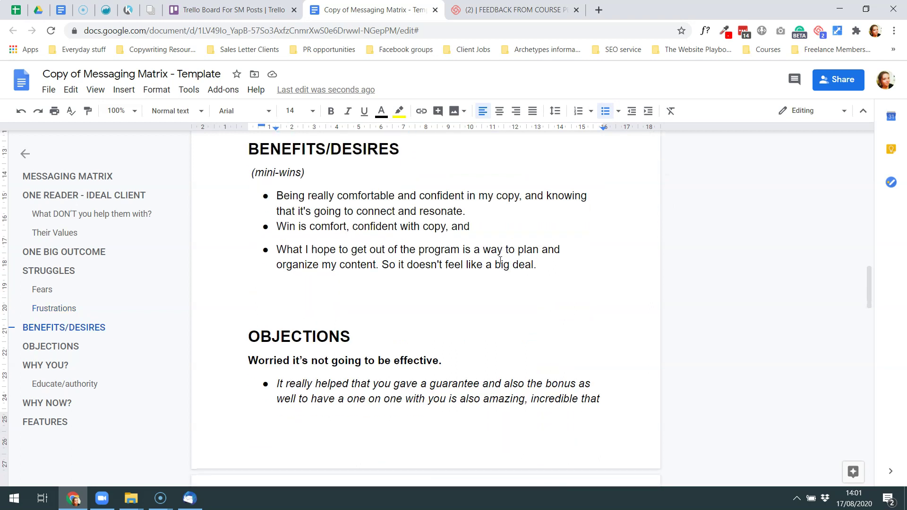
{"action": "left_click_drag", "start_coordinate": [247, 361], "coordinate": [439, 361]}
{"action": "key", "text": "ctrl+c"}
{"action": "key", "text": "ctrl+shift+Tab"}
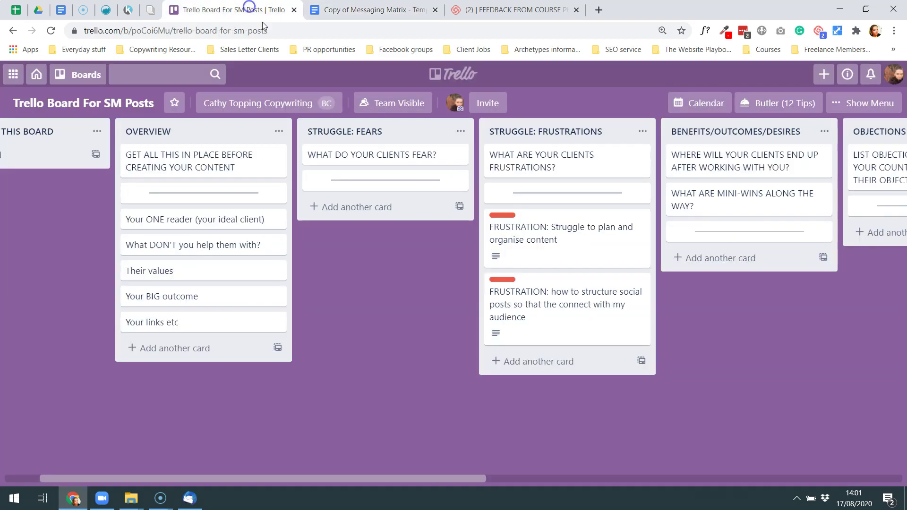
Add a card "OBJECTION: Worried it's not going to be effective" to the OBJECTIONS list and open it.
{"action": "left_click_drag", "start_coordinate": [470, 478], "coordinate": [670, 478]}
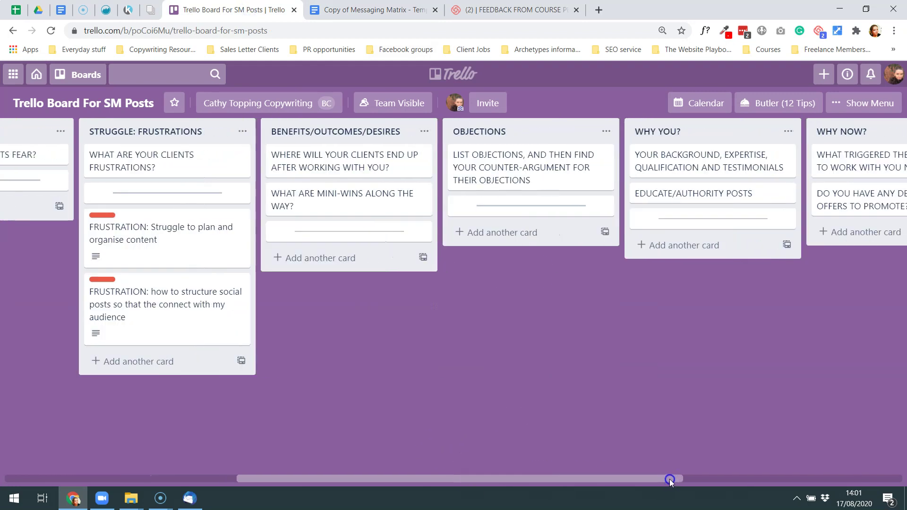
{"action": "left_click", "coordinate": [526, 232]}
{"action": "type", "text": "OBJ"}
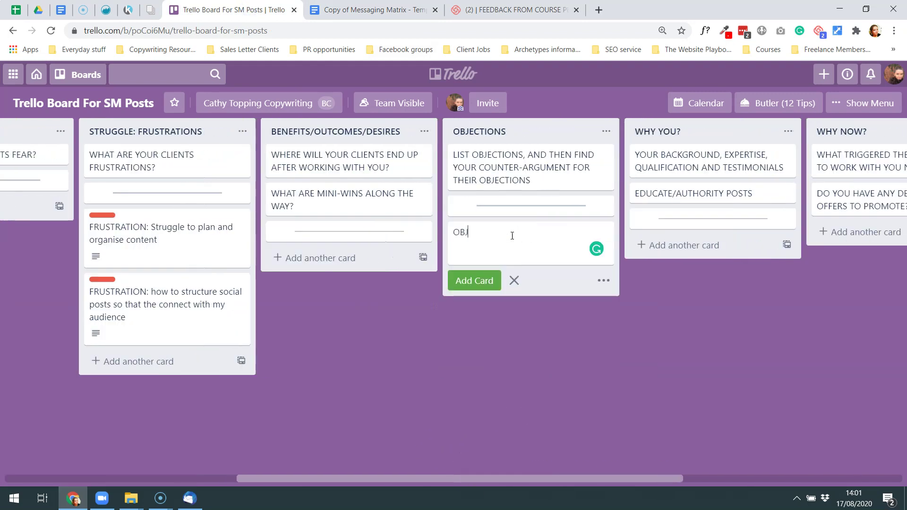
{"action": "type", "text": "ECTION:"}
{"action": "key", "text": "ctrl+v"}
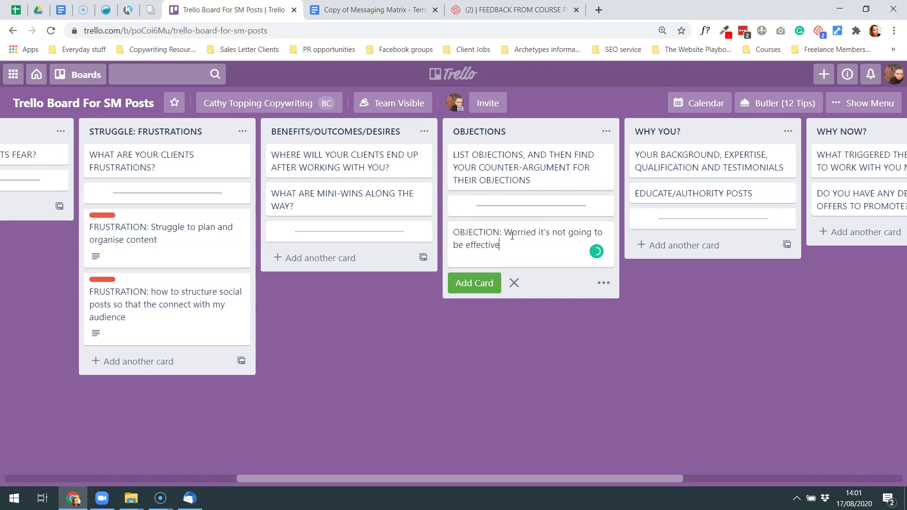
{"action": "left_click", "coordinate": [475, 286]}
{"action": "left_click", "coordinate": [524, 242]}
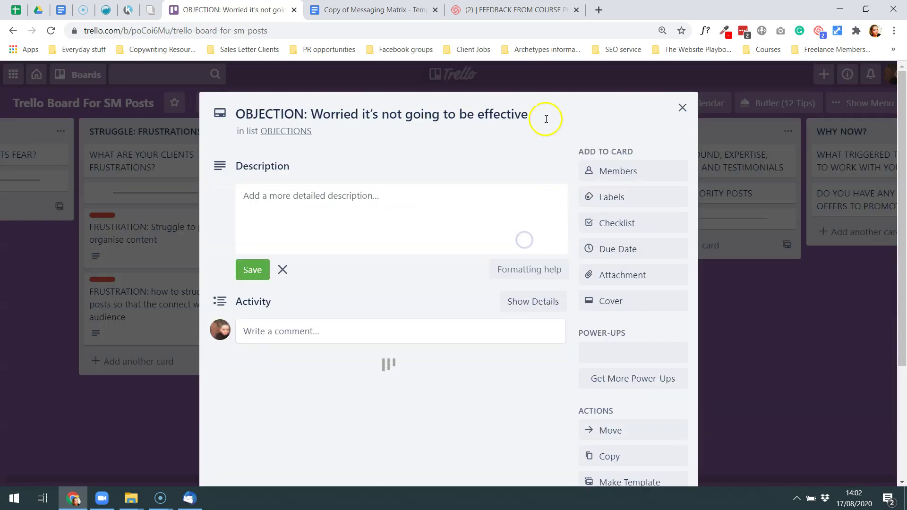
{"action": "left_click", "coordinate": [543, 117]}
Copy "It really helped that you gave a guarantee" from the Messaging Matrix document into the objection card's description.
{"action": "left_click", "coordinate": [369, 10]}
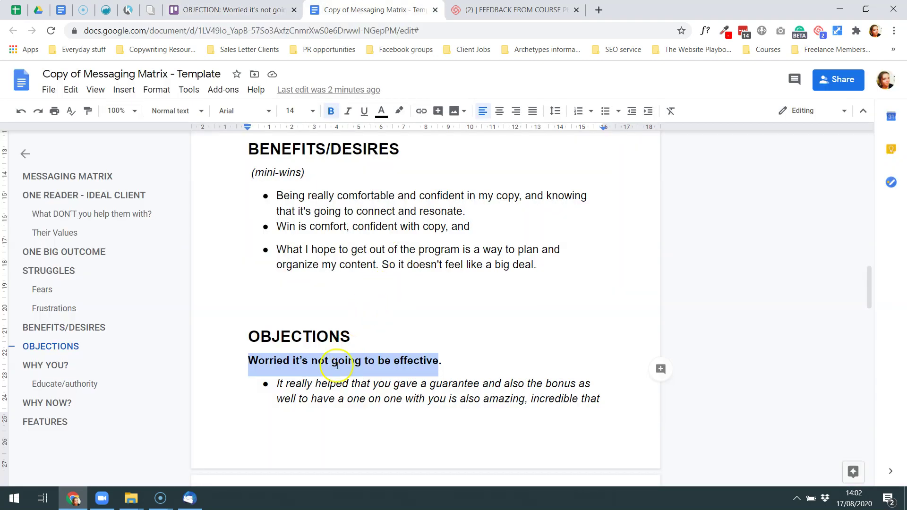
{"action": "scroll", "coordinate": [324, 378], "scroll_direction": "down", "scroll_amount": 1}
{"action": "left_click_drag", "start_coordinate": [278, 325], "coordinate": [487, 326]}
{"action": "key", "text": "ctrl+c"}
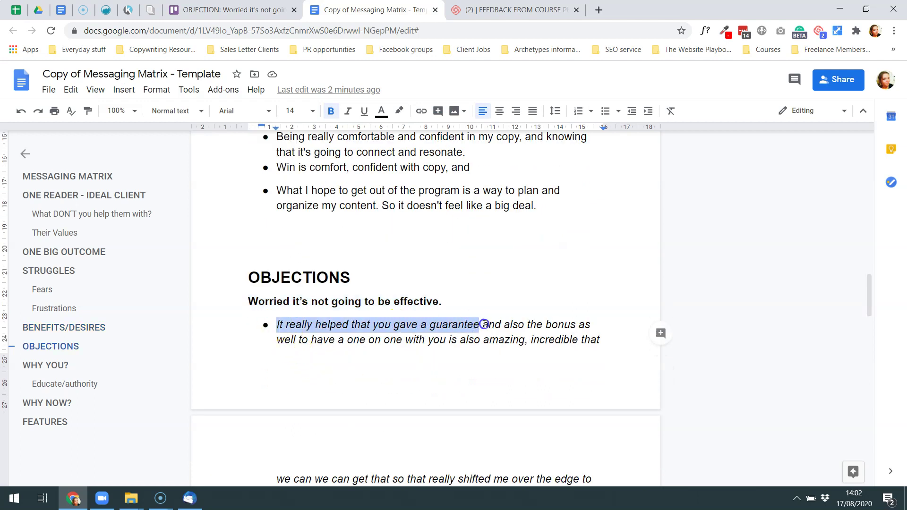
{"action": "left_click", "coordinate": [231, 9]}
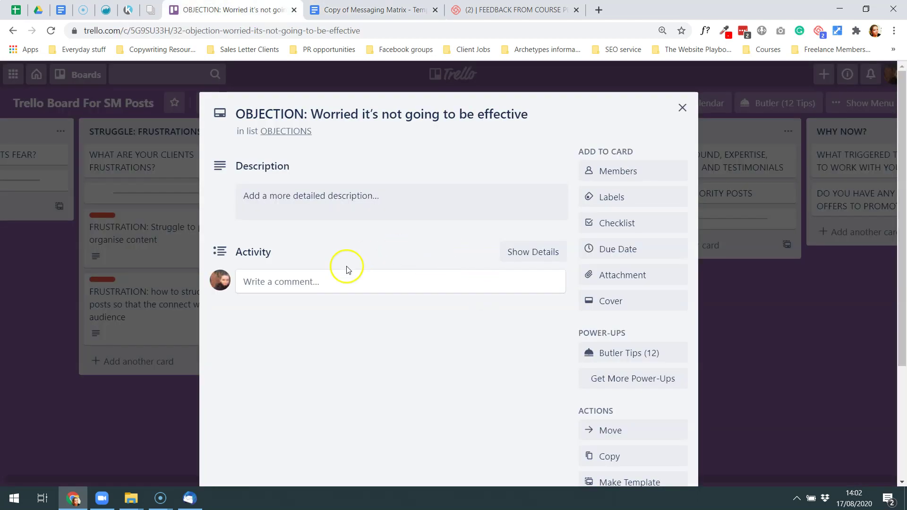
{"action": "left_click", "coordinate": [330, 194]}
{"action": "key", "text": "ctrl+v"}
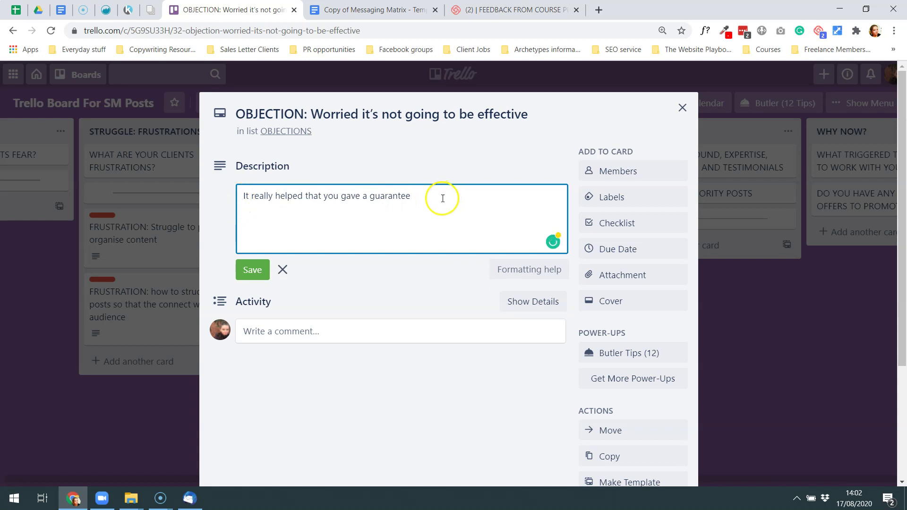
Retitle the objection card "OBJECTION: Worried that they'll be ripped off".
{"action": "left_click", "coordinate": [410, 116]}
{"action": "left_click_drag", "start_coordinate": [363, 115], "coordinate": [567, 117]}
{"action": "type", "text": "THAT"}
{"action": "key", "text": "BackSpace"}
{"action": "key", "text": "BackSpace"}
{"action": "key", "text": "BackSpace"}
{"action": "key", "text": "Caps_Lock"}
{"action": "key", "text": "BackSpace"}
{"action": "type", "text": "that they'll be rei"}
{"action": "key", "text": "BackSpace"}
{"action": "key", "text": "BackSpace"}
{"action": "type", "text": "ippe"}
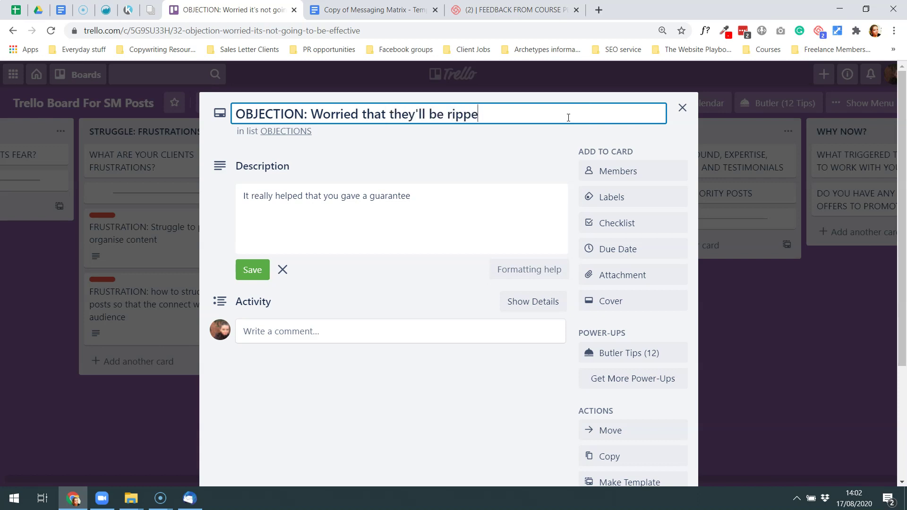
{"action": "type", "text": "d off"}
End the guarantee quote in the description with a full stop and add three lines of filler text below it.
{"action": "left_click", "coordinate": [258, 197]}
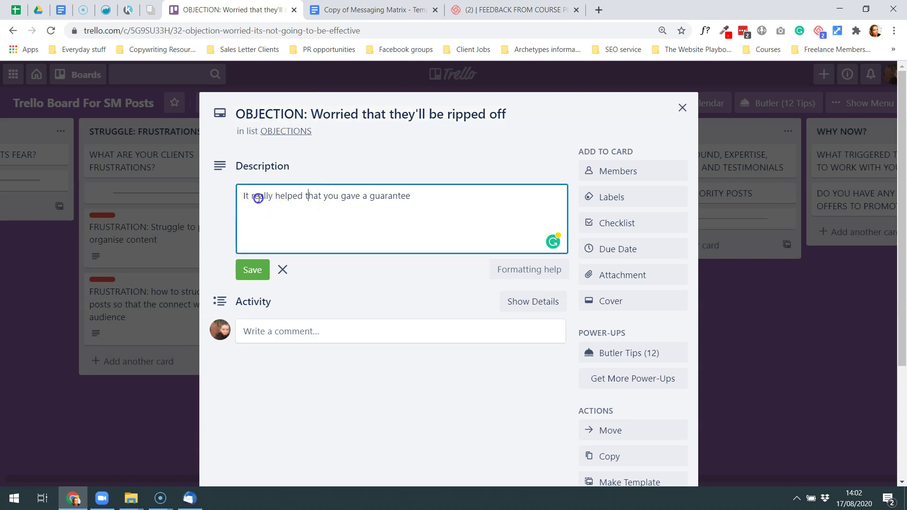
{"action": "left_click", "coordinate": [432, 196]}
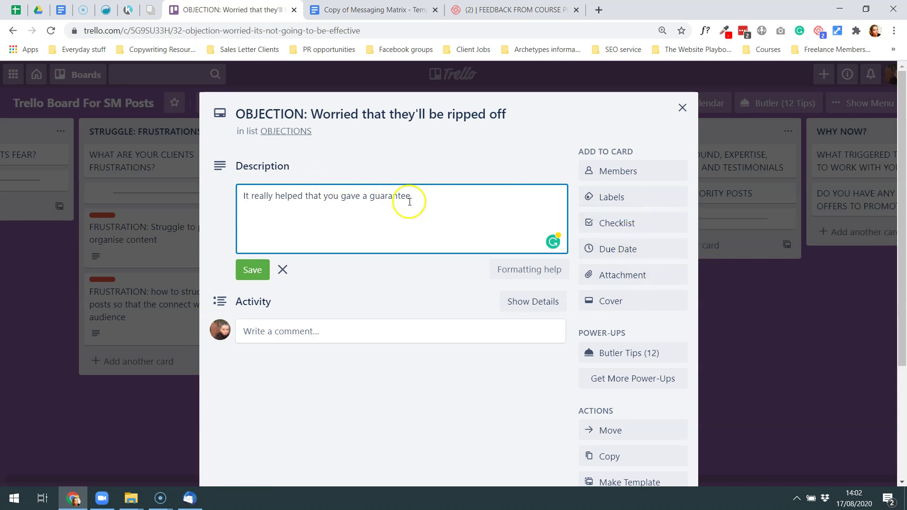
{"action": "key", "text": "Return"}
{"action": "type", "text": "safljdalkfjkdsjf"}
{"action": "key", "text": "Return"}
{"action": "type", "text": "asdflksdjflkdsjafkdjk"}
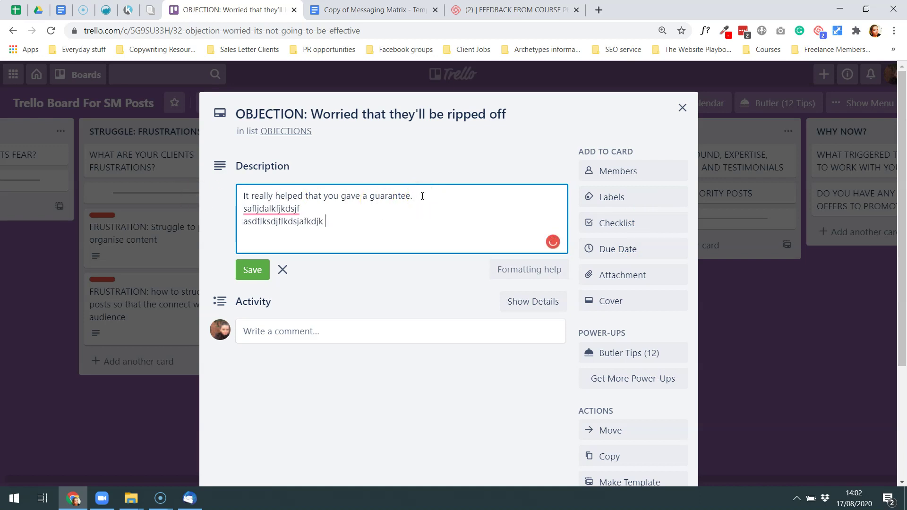
{"action": "type", "text": " afjdsklfj kldasjfa"}
{"action": "key", "text": "Return"}
{"action": "type", "text": "asfjaslkdjflksdjfakljsdlk;fjsdjf"}
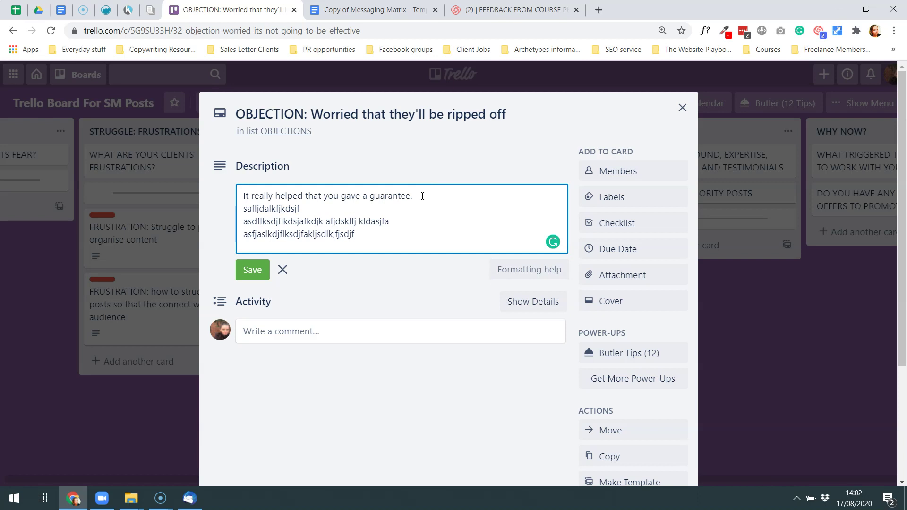
Assign the yellow "Ready to post" label to the objection card and close the card.
{"action": "left_click", "coordinate": [618, 195]}
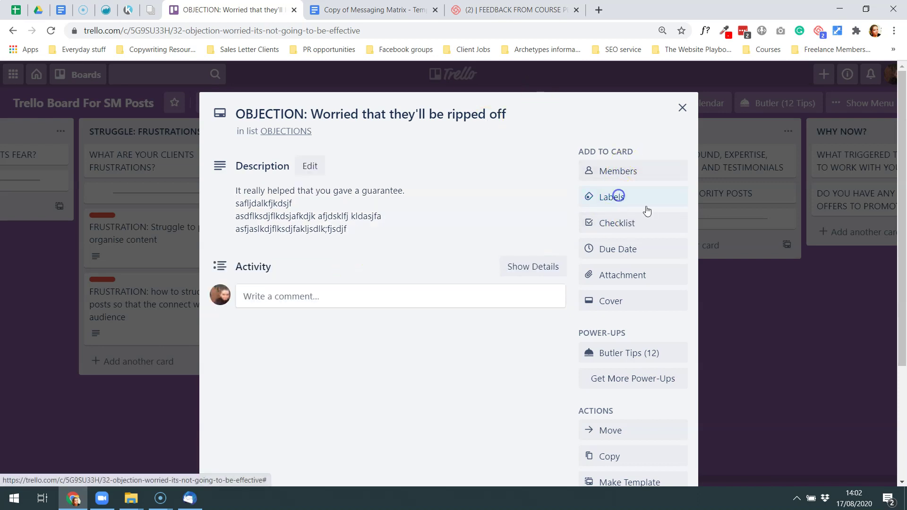
{"action": "left_click", "coordinate": [631, 204]}
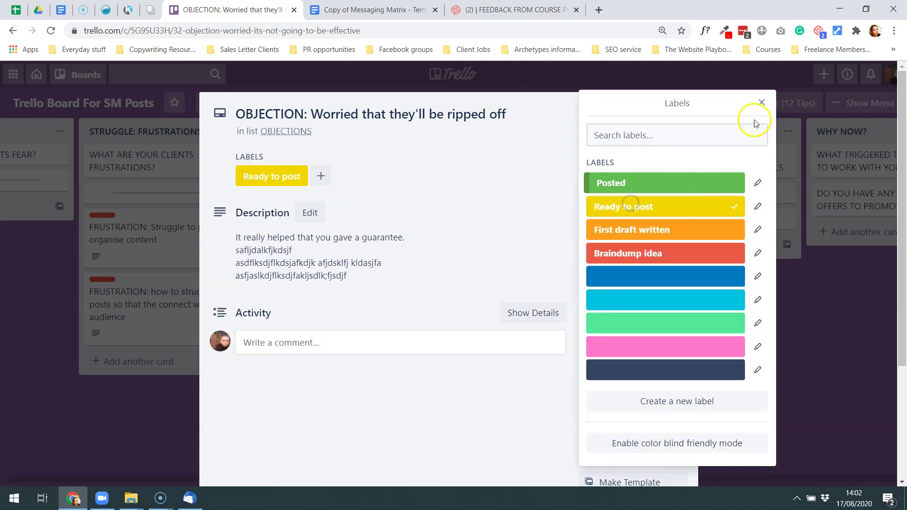
{"action": "left_click", "coordinate": [761, 102]}
{"action": "left_click", "coordinate": [680, 106]}
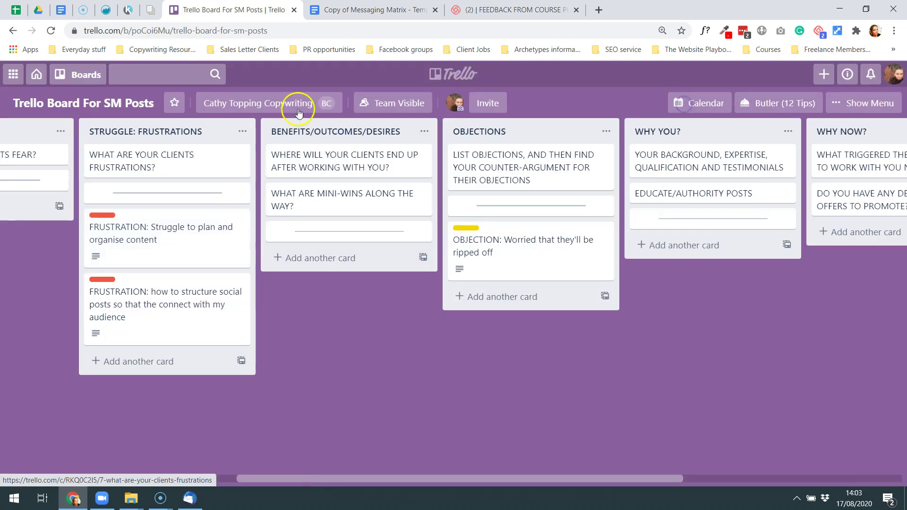
In the Messaging Matrix document, copy the first Benefits/Desires bullet about being comfortable and confident in my copy.
{"action": "left_click", "coordinate": [319, 5]}
{"action": "scroll", "coordinate": [472, 265], "scroll_direction": "down", "scroll_amount": 4}
{"action": "scroll", "coordinate": [401, 274], "scroll_direction": "up", "scroll_amount": 8}
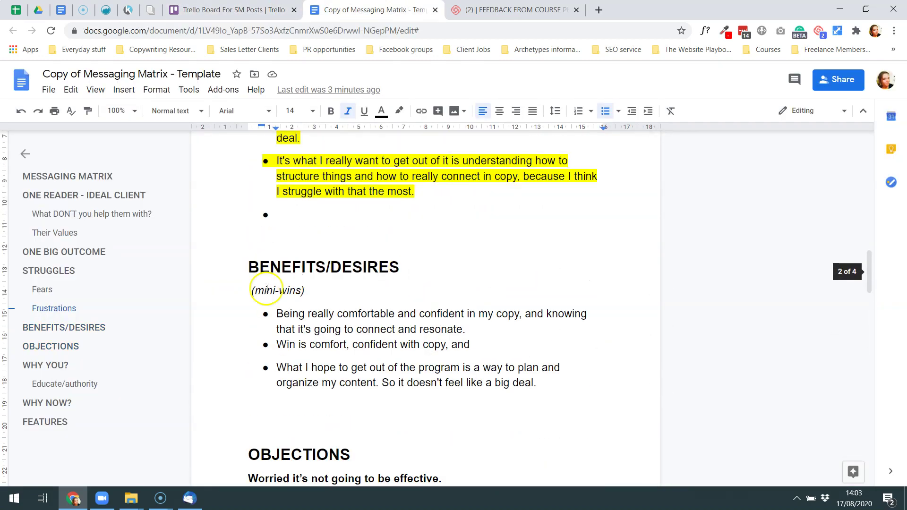
{"action": "left_click_drag", "start_coordinate": [274, 314], "coordinate": [476, 329]}
{"action": "key", "text": "ctrl+c"}
On the Trello board, add a card to the Benefits/Outcomes/Desires list titled "BENEFIT:" followed by the copied sentence.
{"action": "left_click", "coordinate": [278, 6]}
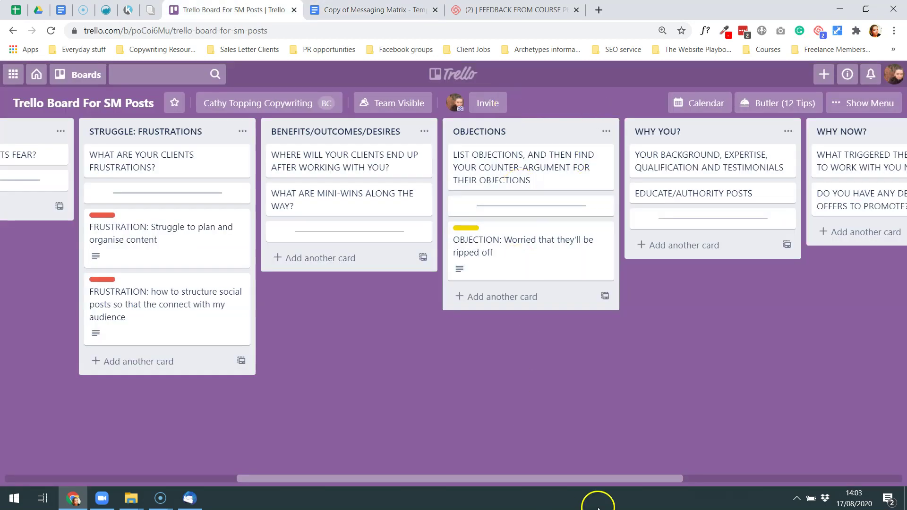
{"action": "left_click_drag", "start_coordinate": [623, 477], "coordinate": [566, 478]}
{"action": "left_click", "coordinate": [434, 246]}
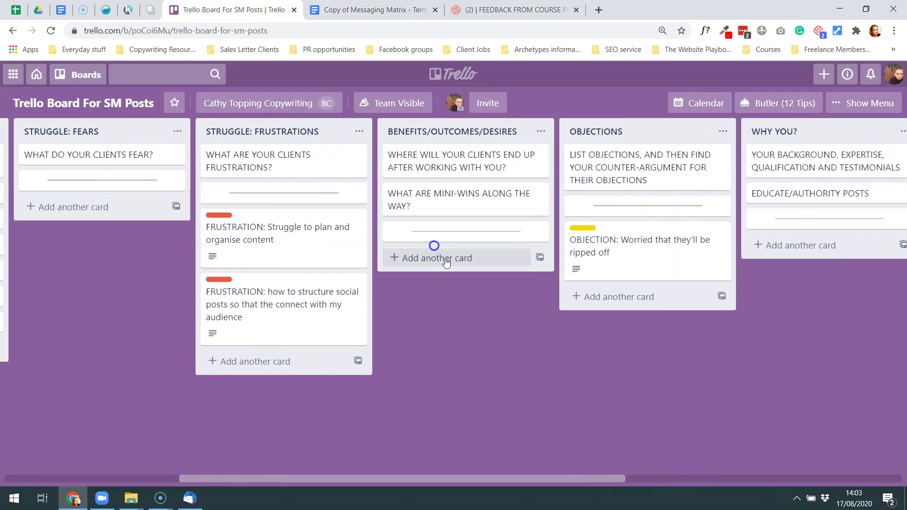
{"action": "type", "text": "BENEFI"}
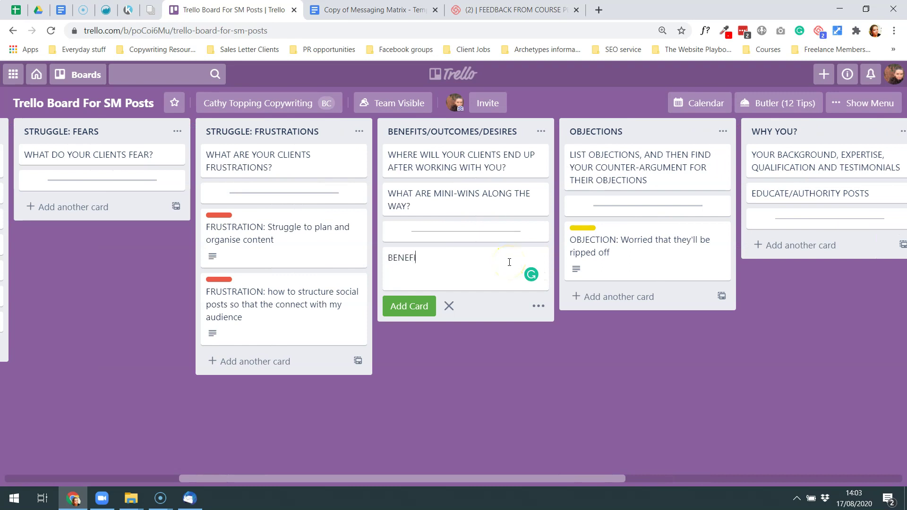
{"action": "type", "text": "T:"}
{"action": "key", "text": "ctrl+v"}
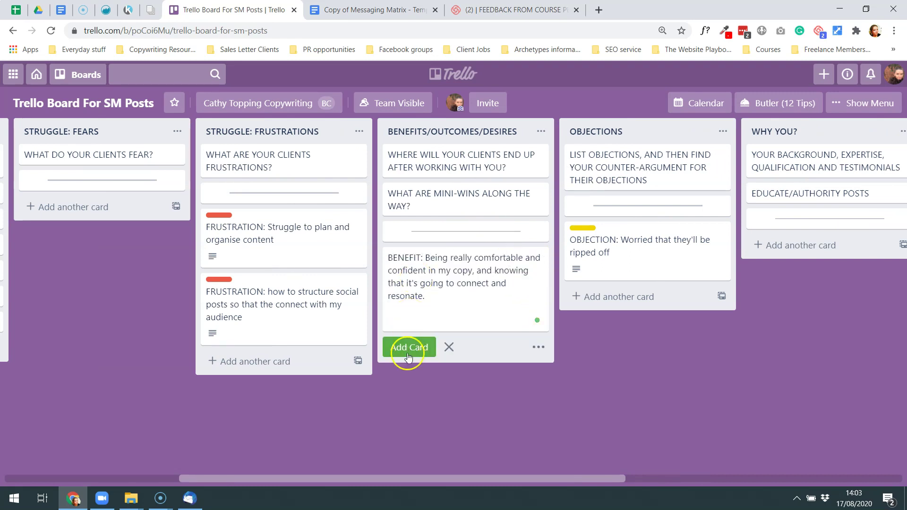
{"action": "left_click", "coordinate": [407, 346]}
Open the new benefit card and move the copied sentence from its title into the description.
{"action": "left_click", "coordinate": [471, 273]}
{"action": "left_click", "coordinate": [475, 116]}
{"action": "left_click_drag", "start_coordinate": [522, 130], "coordinate": [289, 111]}
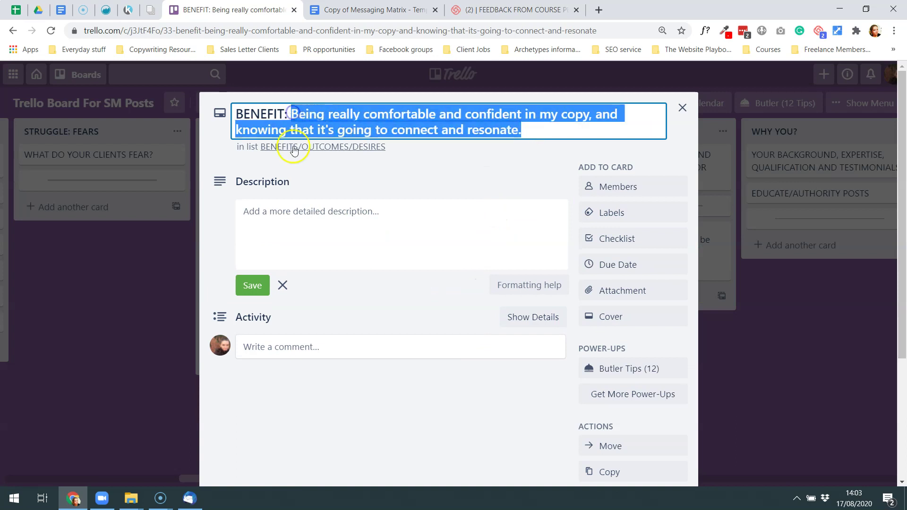
{"action": "key", "text": "ctrl+x"}
{"action": "left_click", "coordinate": [314, 210]}
{"action": "key", "text": "ctrl+v"}
Complete the card's title as "BENEFIT: Confident with copy.".
{"action": "left_click", "coordinate": [315, 110]}
{"action": "type", "text": "cO"}
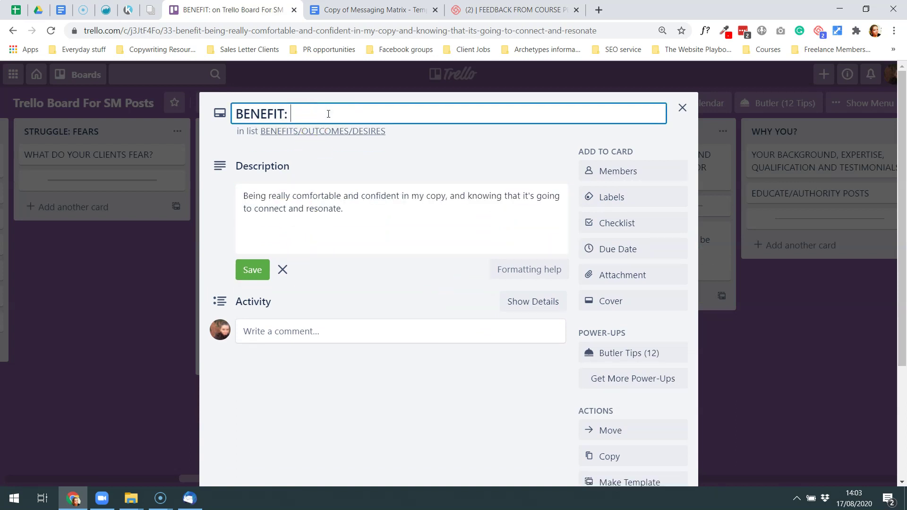
{"action": "key", "text": "BackSpace"}
{"action": "key", "text": "BackSpace"}
{"action": "type", "text": "Confdient"}
{"action": "key", "text": "BackSpace"}
{"action": "key", "text": "BackSpace"}
{"action": "key", "text": "BackSpace"}
{"action": "key", "text": "BackSpace"}
{"action": "type", "text": "dent with copy."}
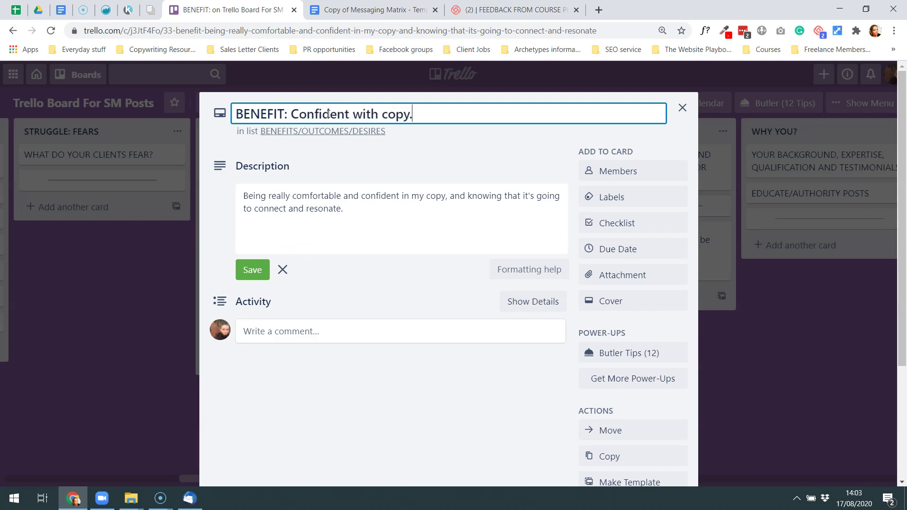
Above the pasted sentence in the description, write "How would it feel to know that every time you hit publish on a post, you're".
{"action": "left_click", "coordinate": [248, 196]}
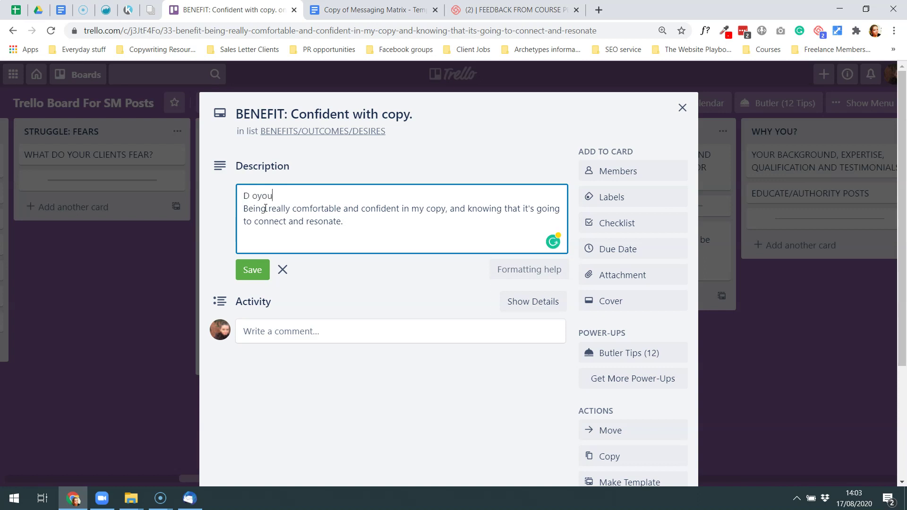
{"action": "type", "text": "WOuld you"}
{"action": "key", "text": "BackSpace"}
{"action": "key", "text": "BackSpace"}
{"action": "key", "text": "BackSpace"}
{"action": "type", "text": "How would it fee"}
{"action": "type", "text": "l to know that tev"}
{"action": "type", "text": "very"}
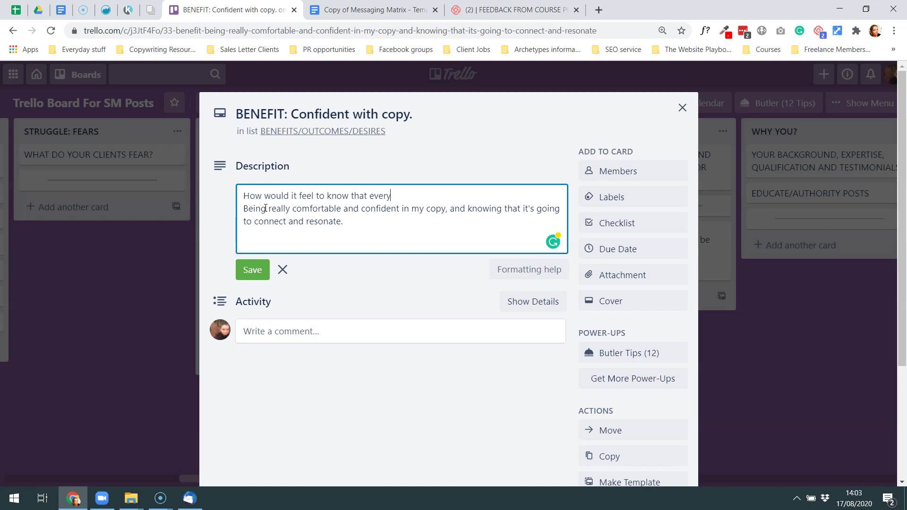
{"action": "type", "text": " time you hit publish"}
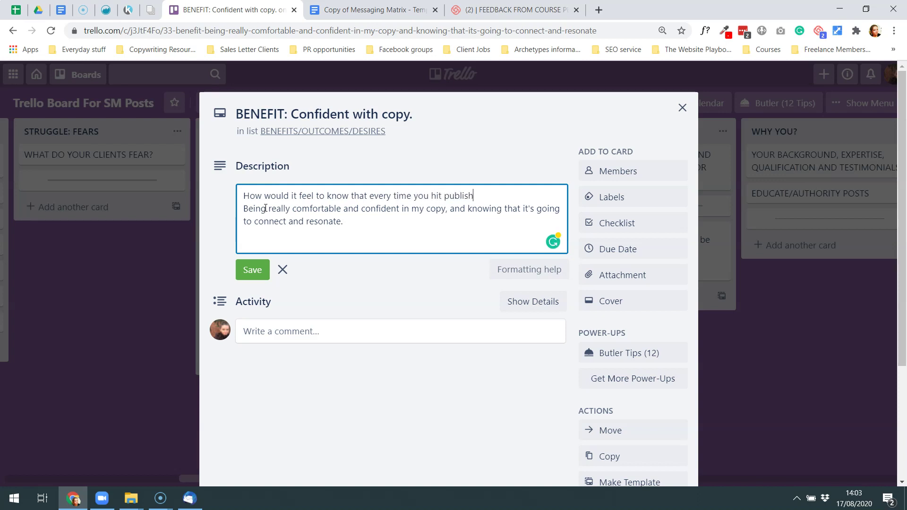
{"action": "type", "text": " on a post, you're co"}
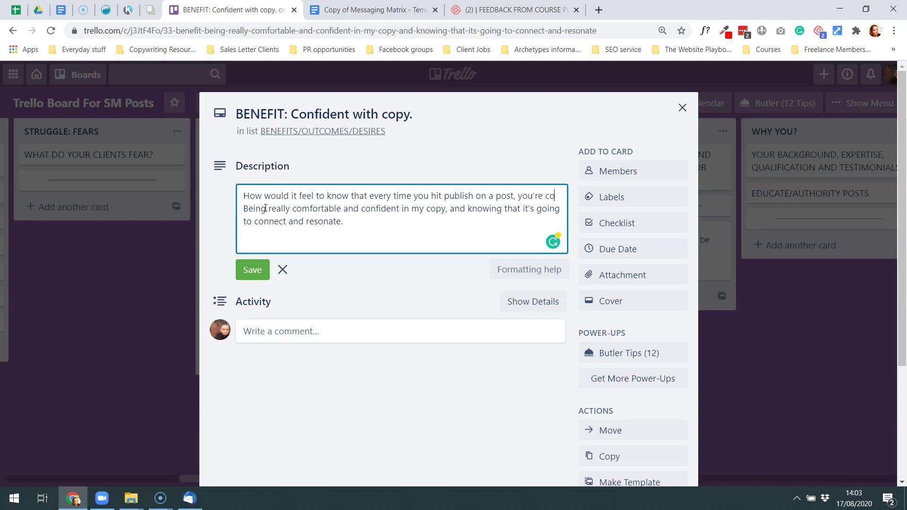
{"action": "type", "text": "mf"}
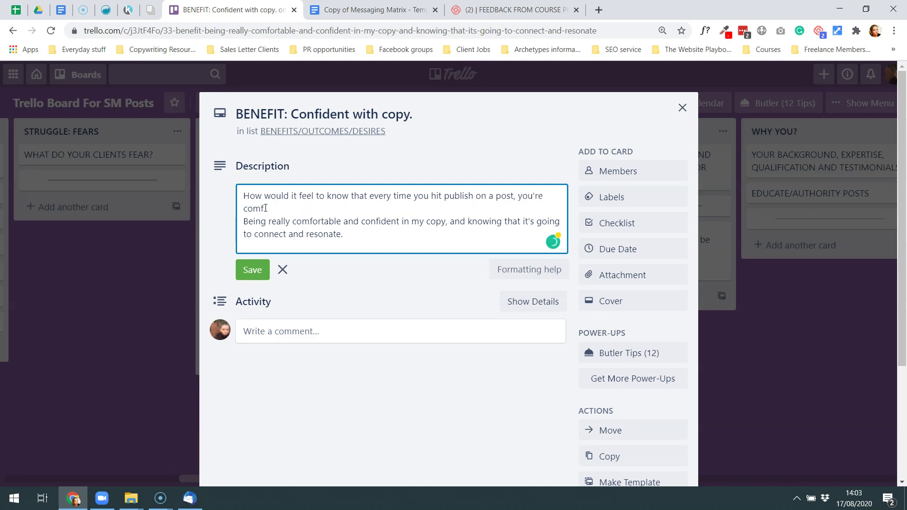
{"action": "key", "text": "BackSpace"}
{"action": "key", "text": "BackSpace"}
{"action": "key", "text": "BackSpace"}
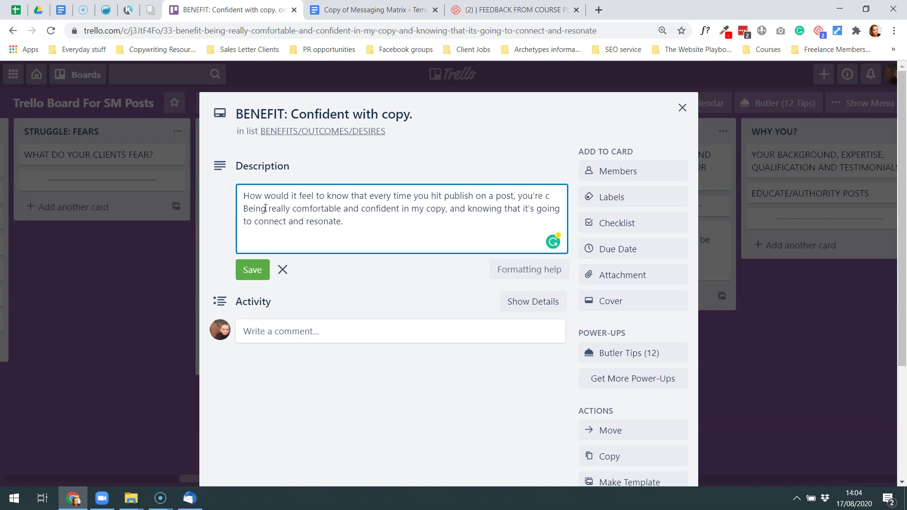
Finish the opening question with "confident that what you're saying connects with your audience?" and correct the misspelled word.
{"action": "type", "text": "onfiendt that"}
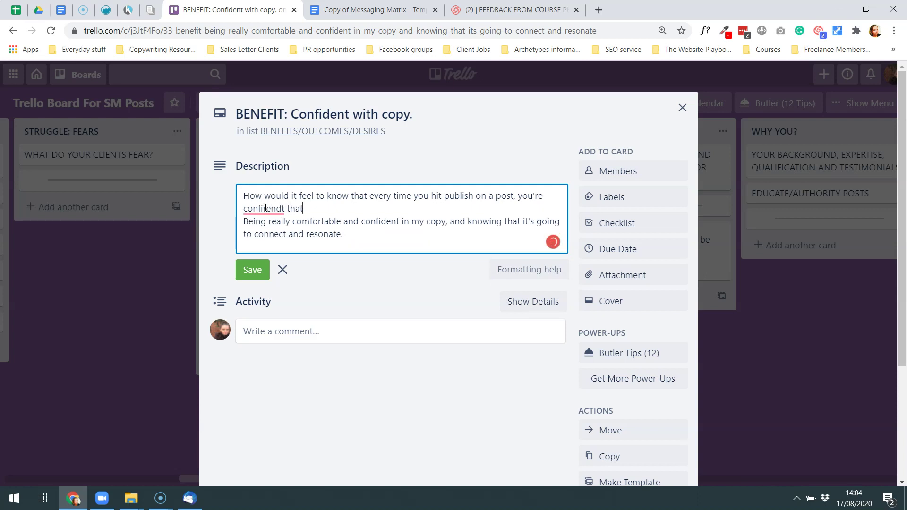
{"action": "key", "text": "BackSpace"}
{"action": "type", "text": "hat what you're sa"}
{"action": "type", "text": "yihn"}
{"action": "key", "text": "BackSpace"}
{"action": "key", "text": "BackSpace"}
{"action": "key", "text": "BackSpace"}
{"action": "key", "text": "BackSpace"}
{"action": "type", "text": "sayihng"}
{"action": "key", "text": "BackSpace"}
{"action": "key", "text": "BackSpace"}
{"action": "key", "text": "BackSpace"}
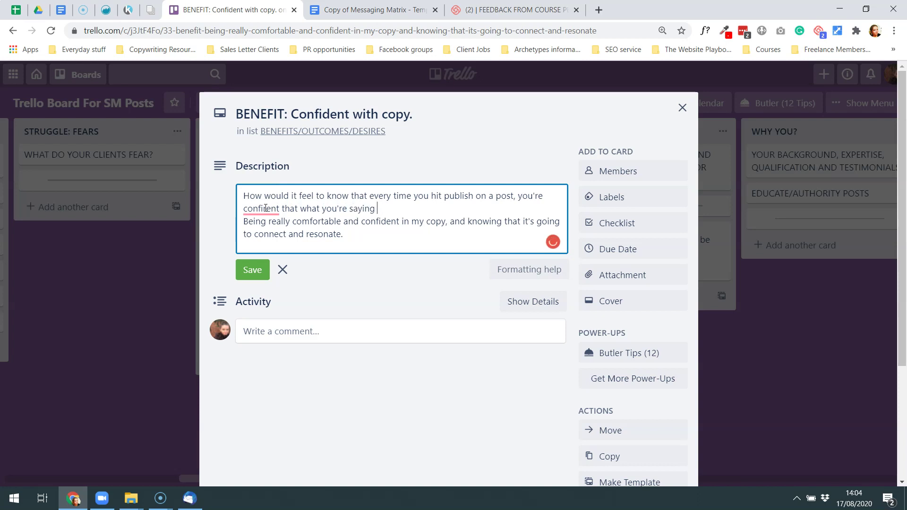
{"action": "type", "text": "connects with your"}
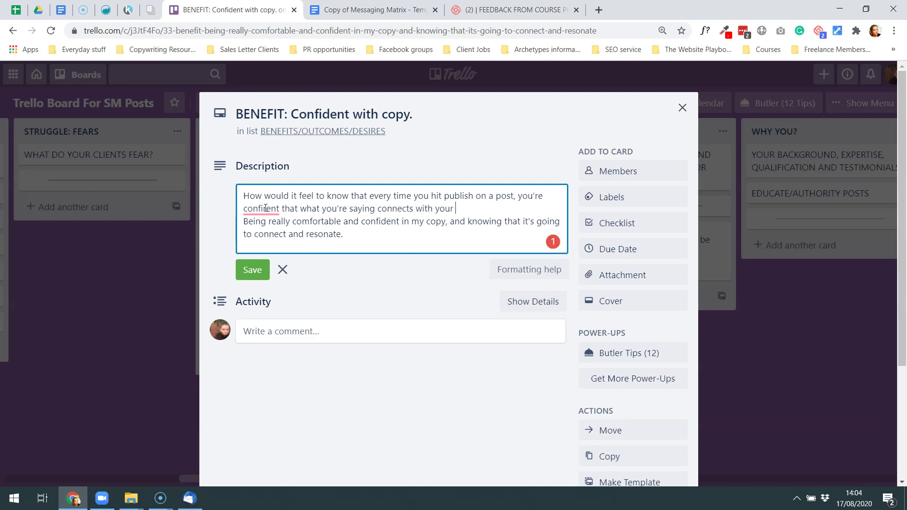
{"action": "type", "text": " audience?"}
{"action": "left_click", "coordinate": [266, 209]}
{"action": "left_click", "coordinate": [268, 229]}
{"action": "left_click", "coordinate": [472, 208]}
{"action": "left_click", "coordinate": [483, 242]}
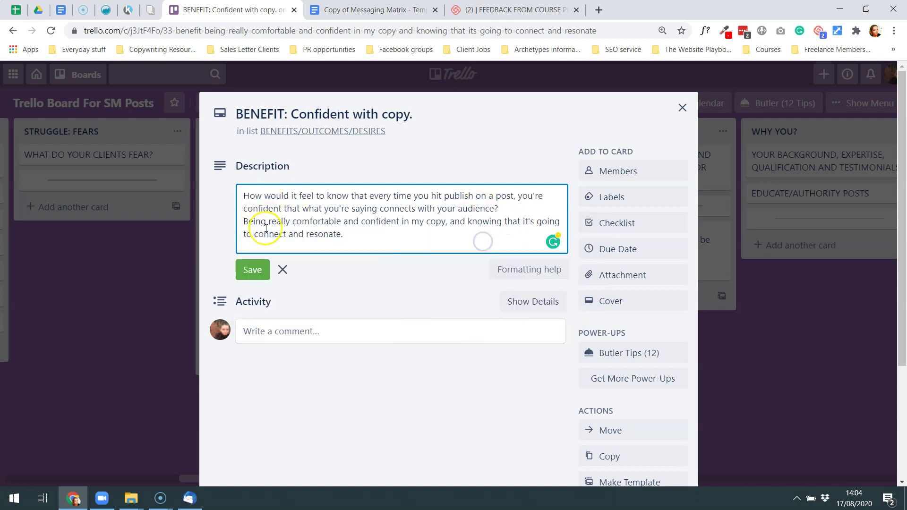
Insert a blank line between the opening question and the pasted sentence in the description.
{"action": "left_click", "coordinate": [249, 222]}
{"action": "key", "text": "Return"}
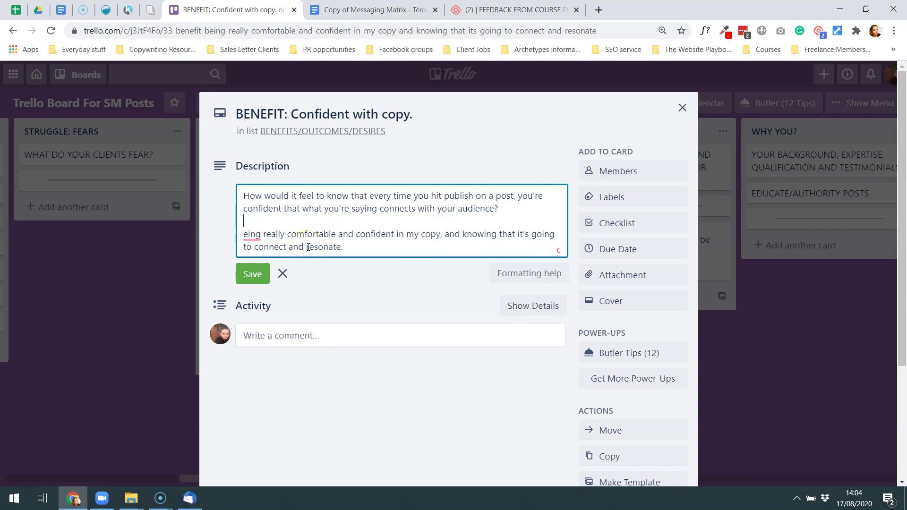
{"action": "left_click", "coordinate": [250, 235]}
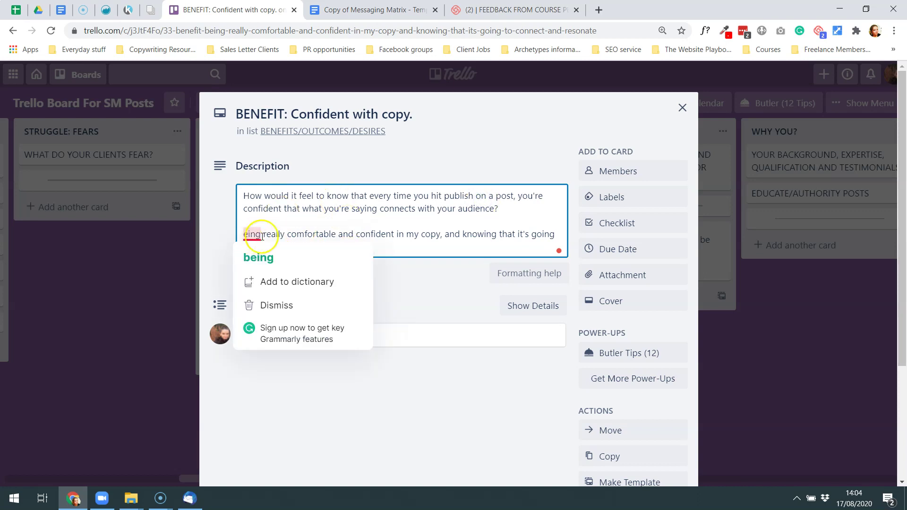
{"action": "left_click", "coordinate": [244, 236]}
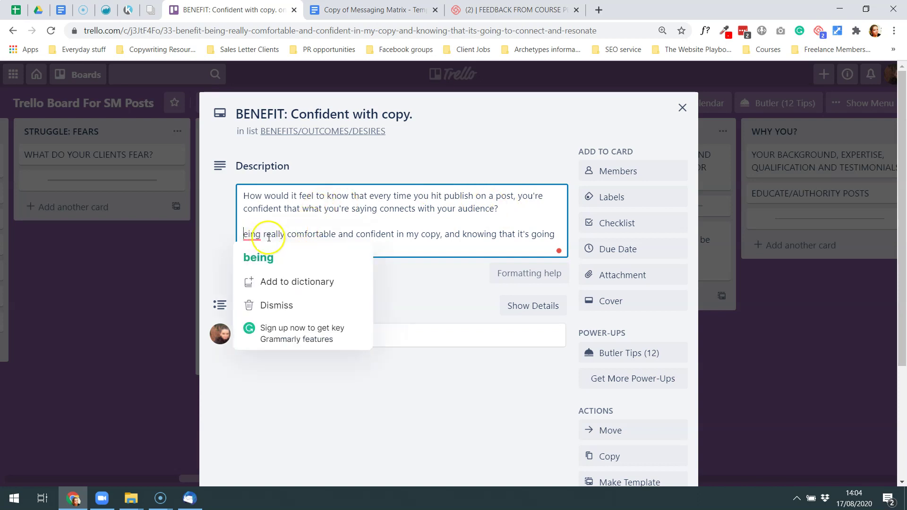
{"action": "mouse_move", "coordinate": [252, 234]}
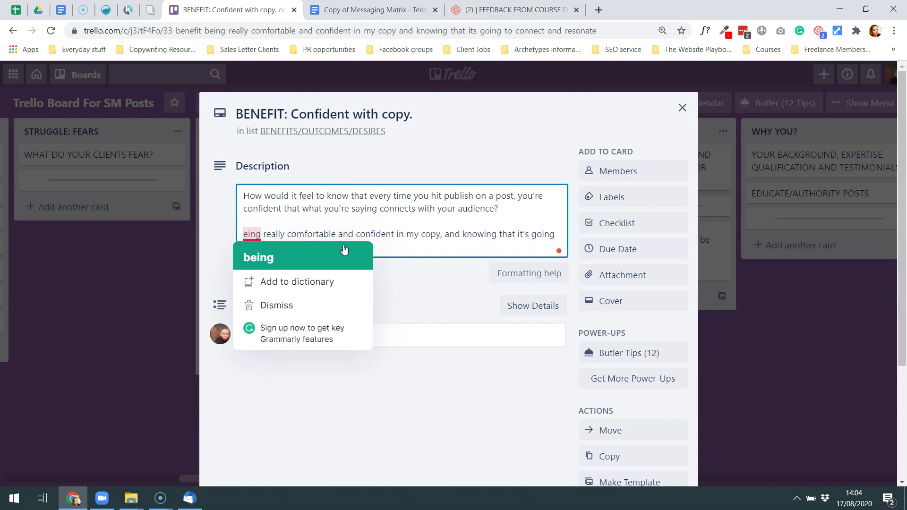
Add the paragraph "When you've had posts with lots of engagement, did it lead to more clients?" before the pasted sentence.
{"action": "type", "text": "When you've ha"}
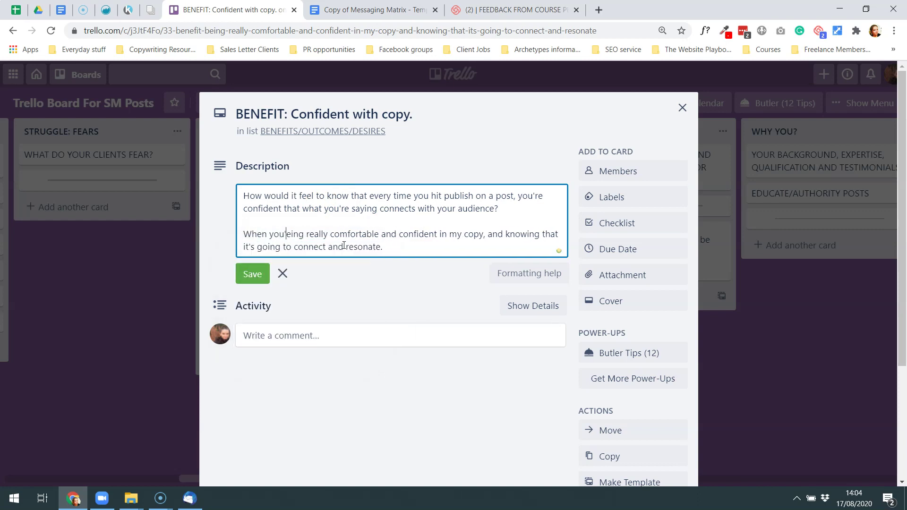
{"action": "type", "text": "d posts wit lo"}
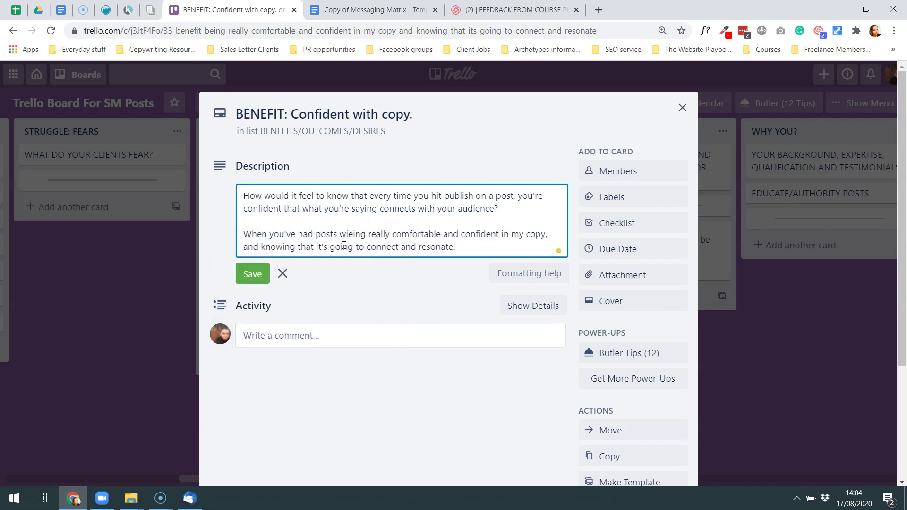
{"action": "key", "text": "BackSpace"}
{"action": "key", "text": "BackSpace"}
{"action": "key", "text": "BackSpace"}
{"action": "type", "text": "h lots o"}
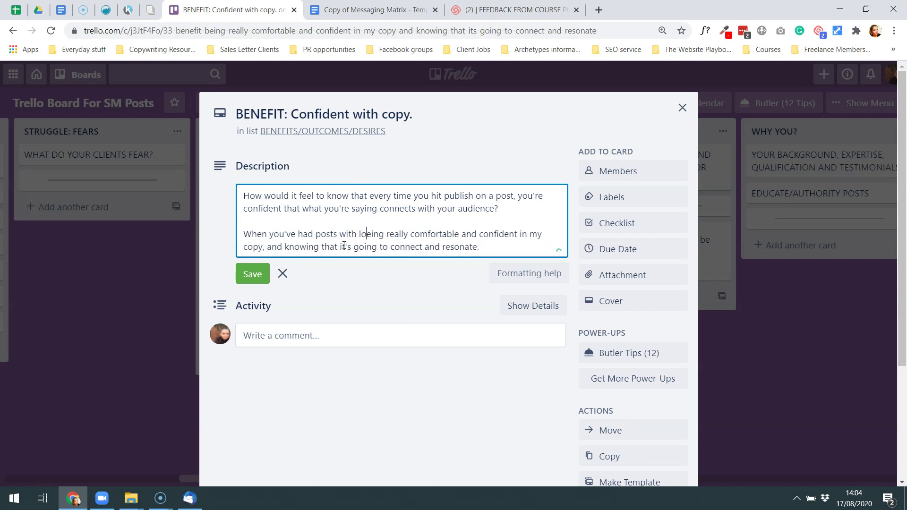
{"action": "type", "text": "f engagement "}
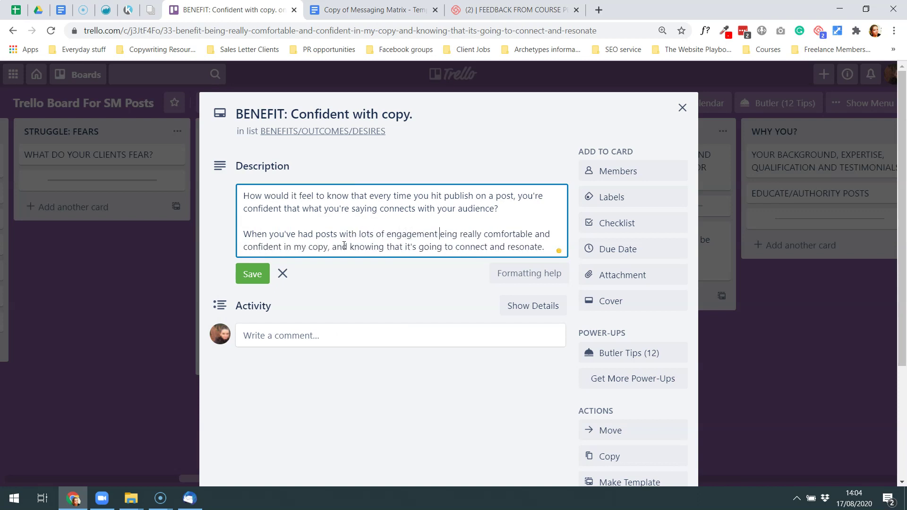
{"action": "type", "text": ", i"}
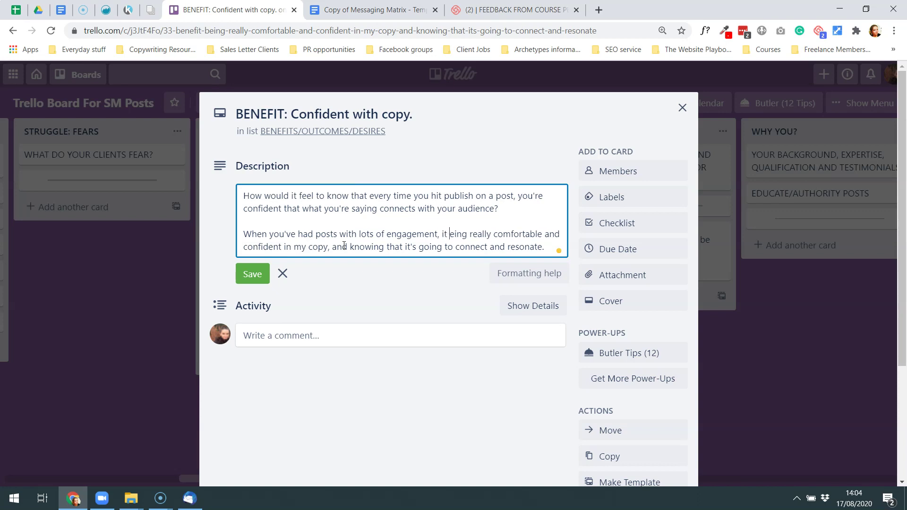
{"action": "key", "text": "BackSpace"}
{"action": "type", "text": "did it lead to "}
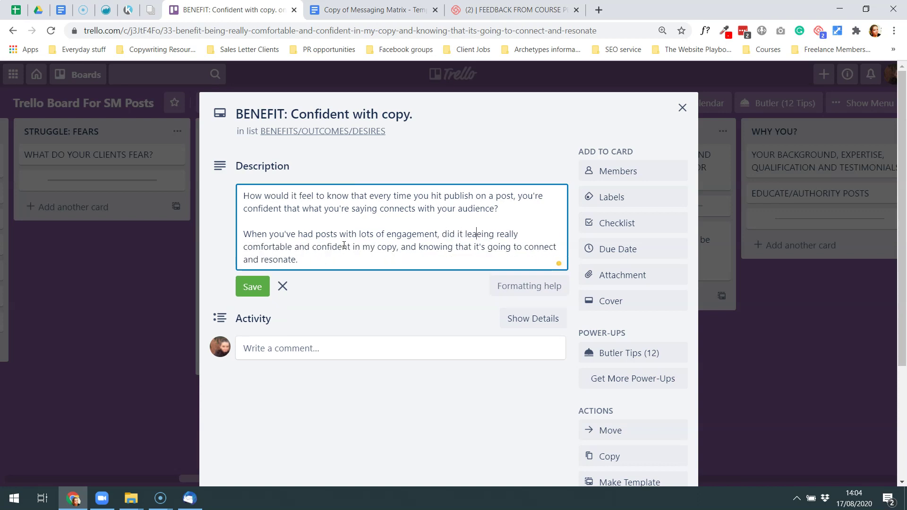
{"action": "type", "text": "more clients?"}
{"action": "key", "text": "Return"}
{"action": "key", "text": "Return"}
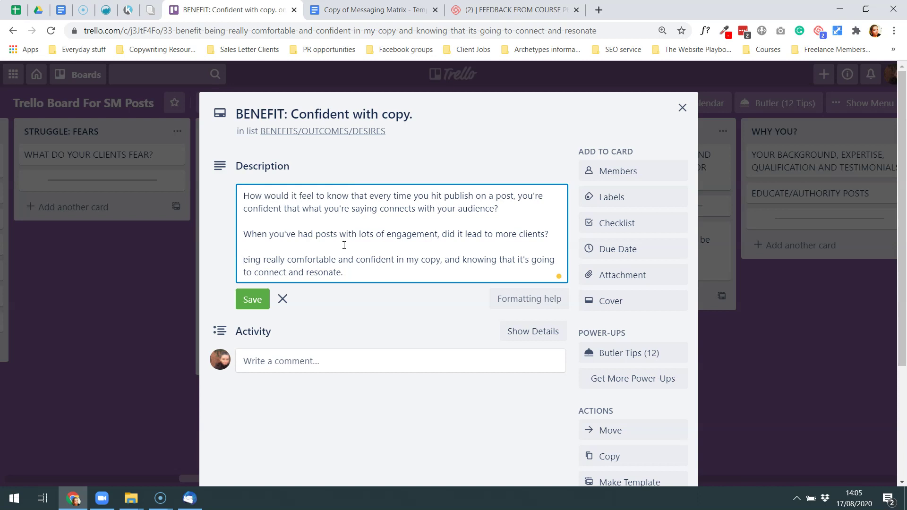
Start the last paragraph with "Enjoying that feeling of" and delete the pasted wording before "connect and resonate".
{"action": "type", "text": "Enjoying "}
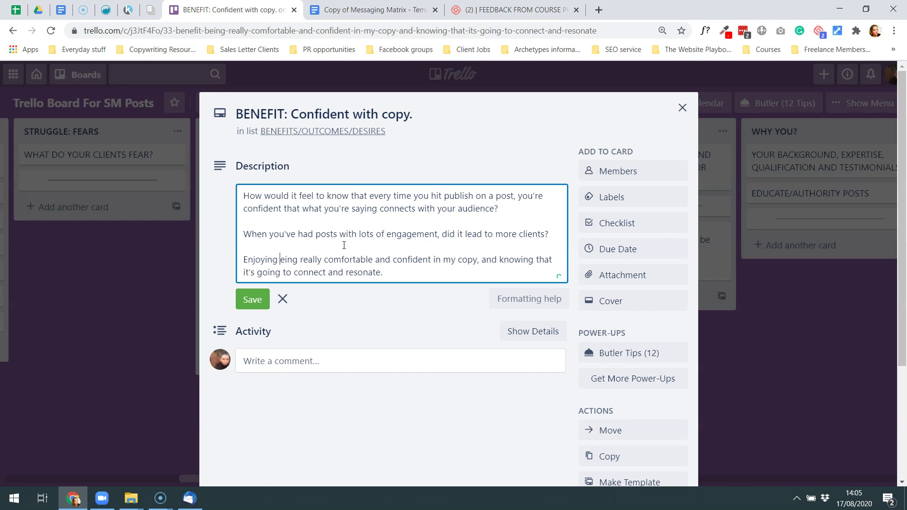
{"action": "type", "text": "that fe"}
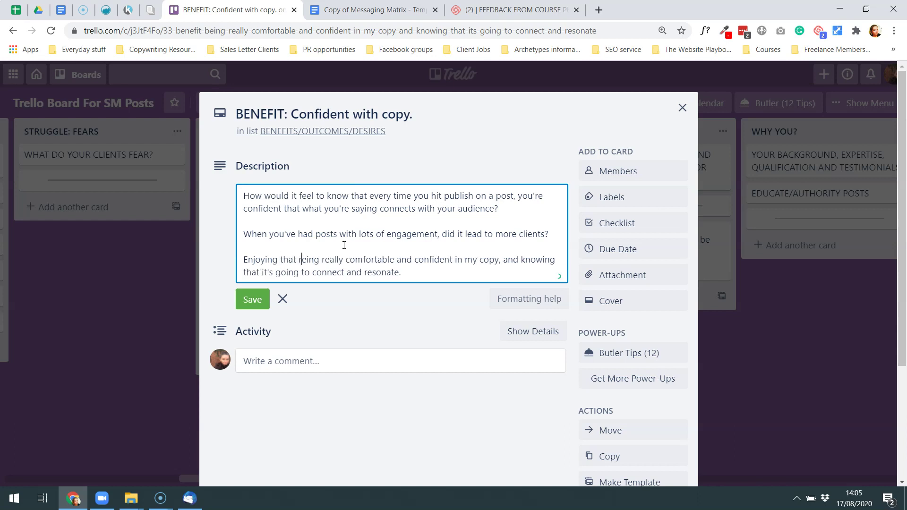
{"action": "type", "text": "eling of"}
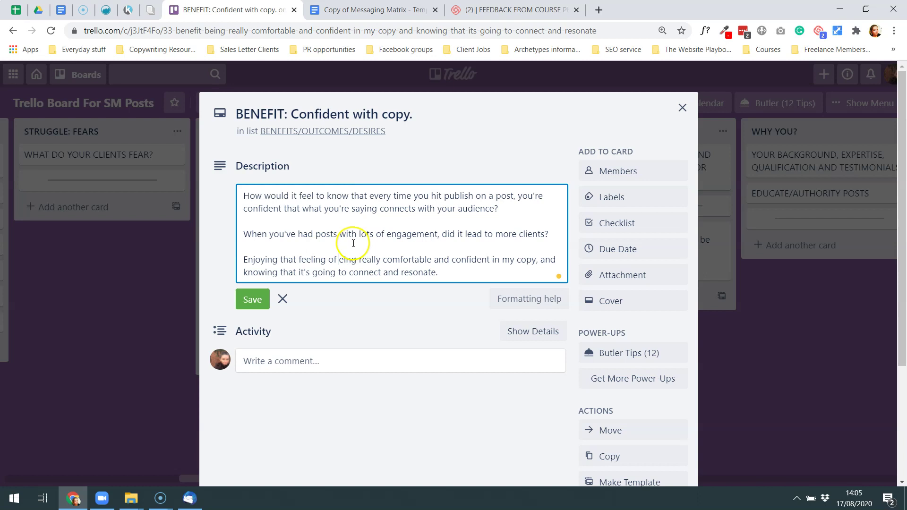
{"action": "left_click_drag", "start_coordinate": [349, 273], "coordinate": [339, 263]}
{"action": "key", "text": "BackSpace"}
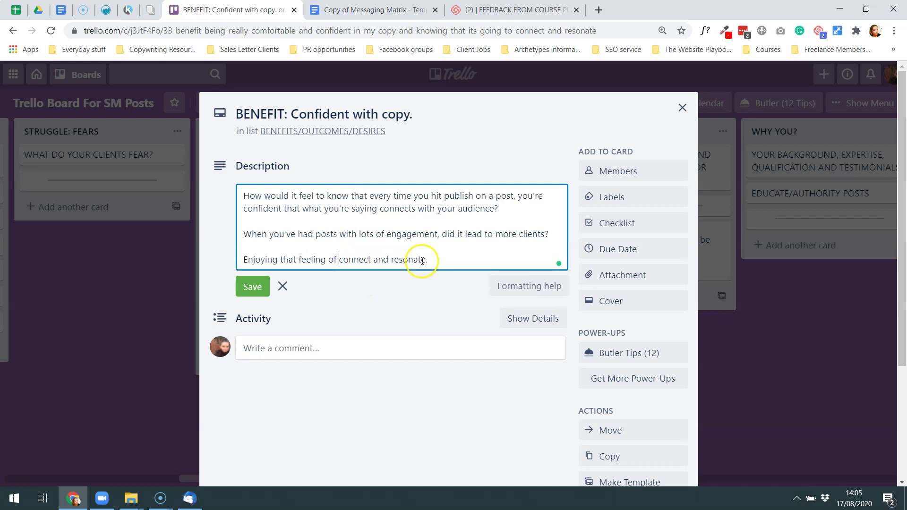
Reword the end of the last paragraph to "connecting and resonating with your audience." and add a blank line below it.
{"action": "mouse_move", "coordinate": [370, 259]}
{"action": "left_click", "coordinate": [370, 294]}
{"action": "left_click", "coordinate": [446, 259]}
{"action": "key", "text": "BackSpace"}
{"action": "key", "text": "BackSpace"}
{"action": "type", "text": "ing with "}
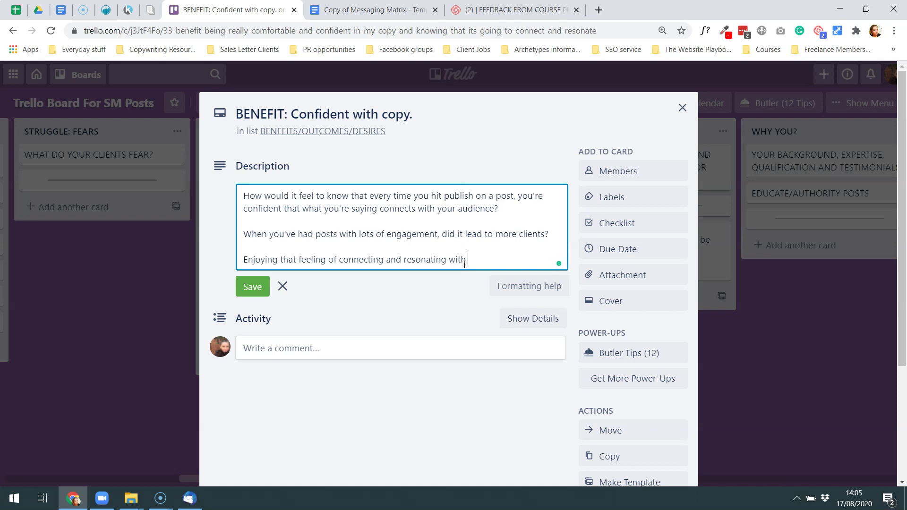
{"action": "type", "text": "your audience."}
{"action": "key", "text": "Return"}
{"action": "key", "text": "Return"}
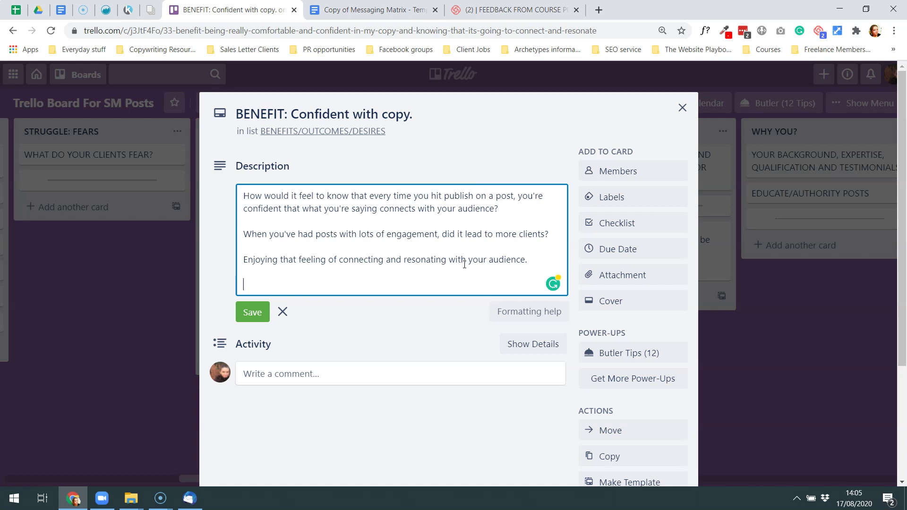
{"action": "left_click", "coordinate": [264, 282]}
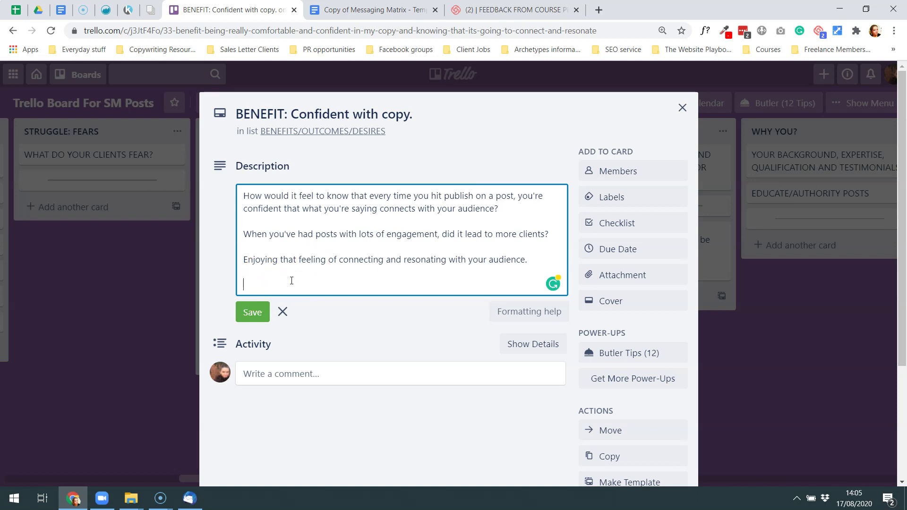
Add the closing paragraph "Big outcome: having more enquiries." to the benefit card's description.
{"action": "type", "text": "Big ou"}
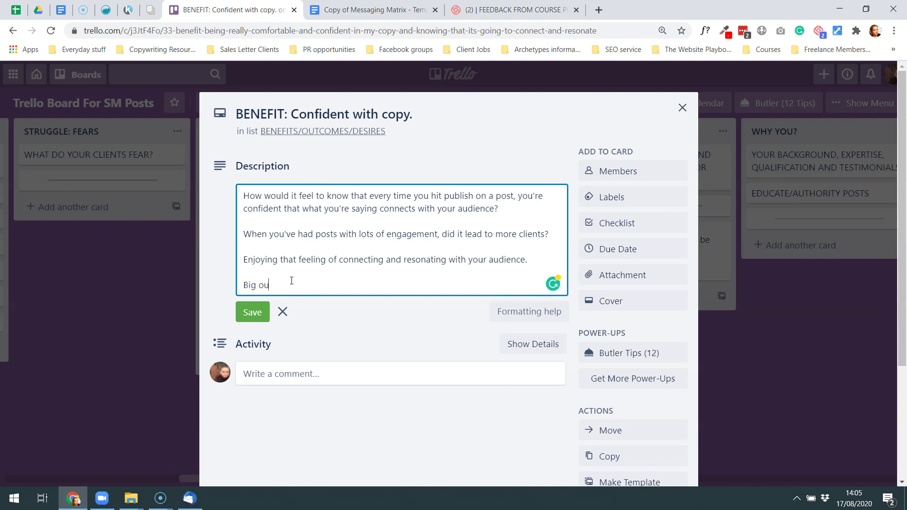
{"action": "type", "text": "tcome: hving mo"}
{"action": "key", "text": "BackSpace"}
{"action": "key", "text": "BackSpace"}
{"action": "key", "text": "BackSpace"}
{"action": "key", "text": "BackSpace"}
{"action": "key", "text": "BackSpace"}
{"action": "key", "text": "BackSpace"}
{"action": "key", "text": "BackSpace"}
{"action": "type", "text": "aving ore"}
{"action": "key", "text": "BackSpace"}
{"action": "key", "text": "BackSpace"}
{"action": "key", "text": "BackSpace"}
{"action": "key", "text": "BackSpace"}
{"action": "type", "text": "more wneu"}
{"action": "key", "text": "BackSpace"}
{"action": "key", "text": "BackSpace"}
{"action": "key", "text": "BackSpace"}
{"action": "key", "text": "BackSpace"}
{"action": "type", "text": "enquiries."}
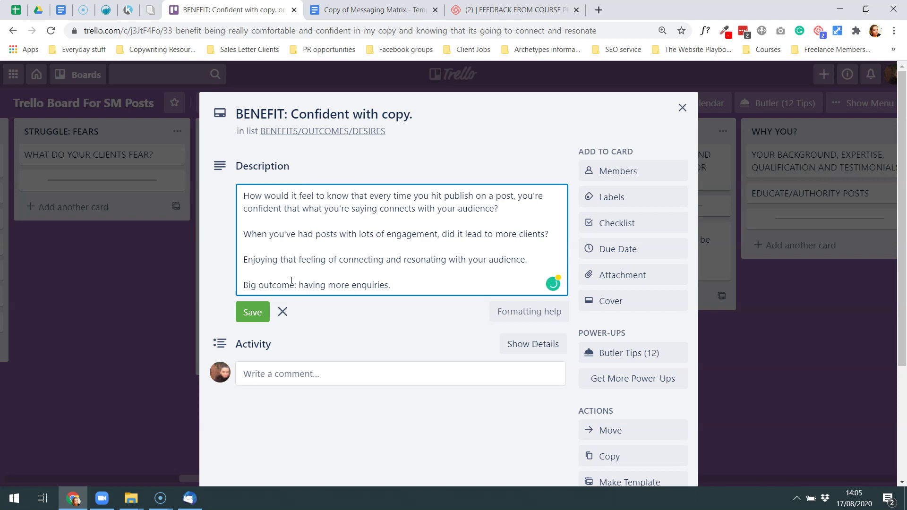
Label the "BENEFIT: Confident with copy." card as First draft written and close the card.
{"action": "left_click", "coordinate": [649, 195]}
{"action": "left_click", "coordinate": [627, 230]}
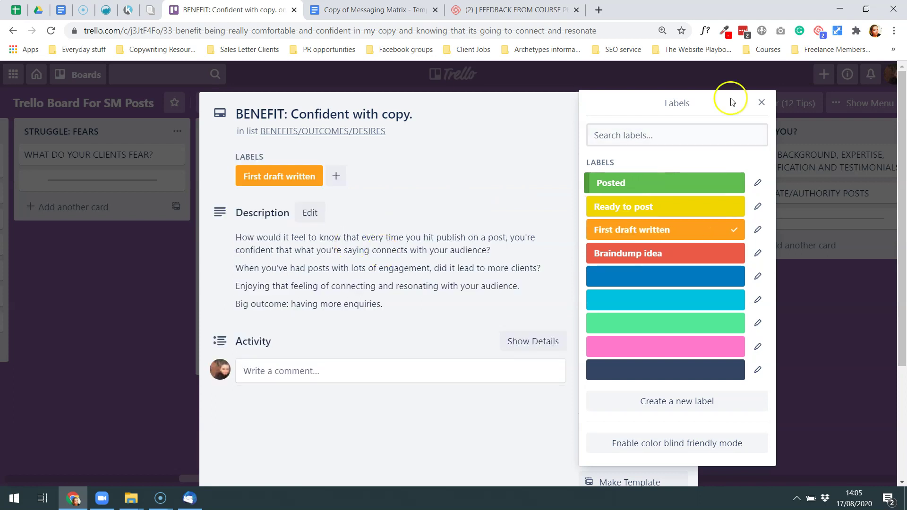
{"action": "left_click", "coordinate": [761, 102]}
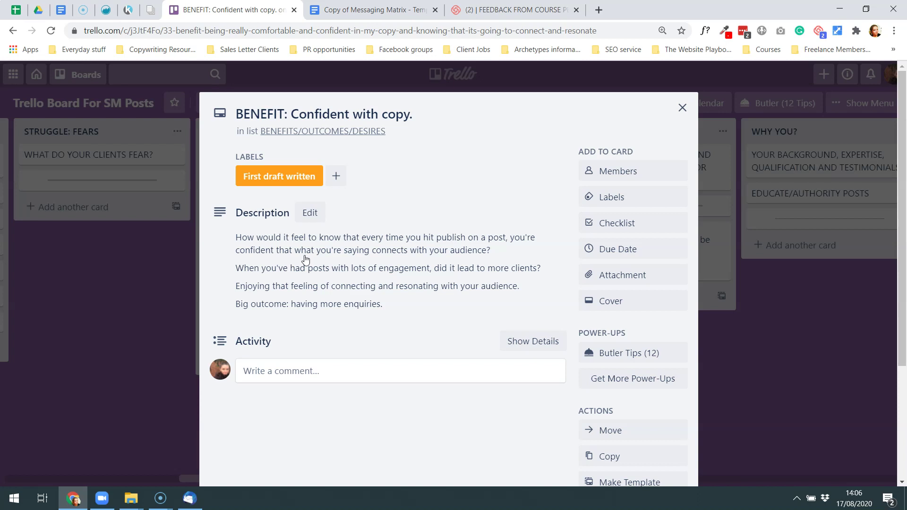
{"action": "left_click", "coordinate": [682, 108]}
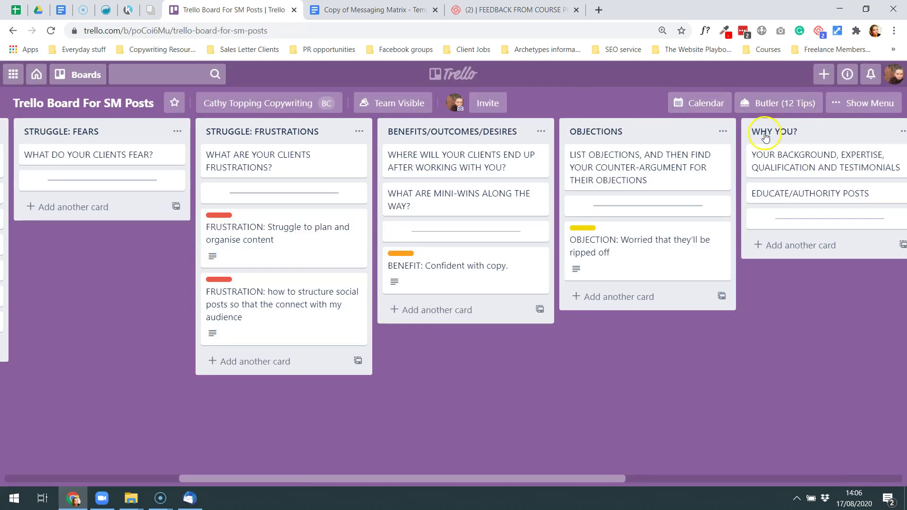
Review the description and label choices of the "BENEFIT: Confident with copy." card, and return to the board.
{"action": "left_click", "coordinate": [497, 255]}
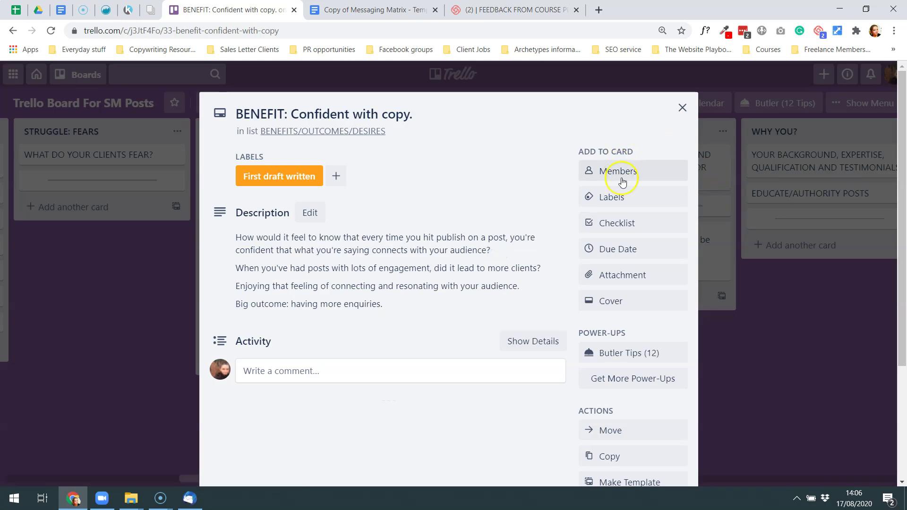
{"action": "left_click", "coordinate": [624, 194]}
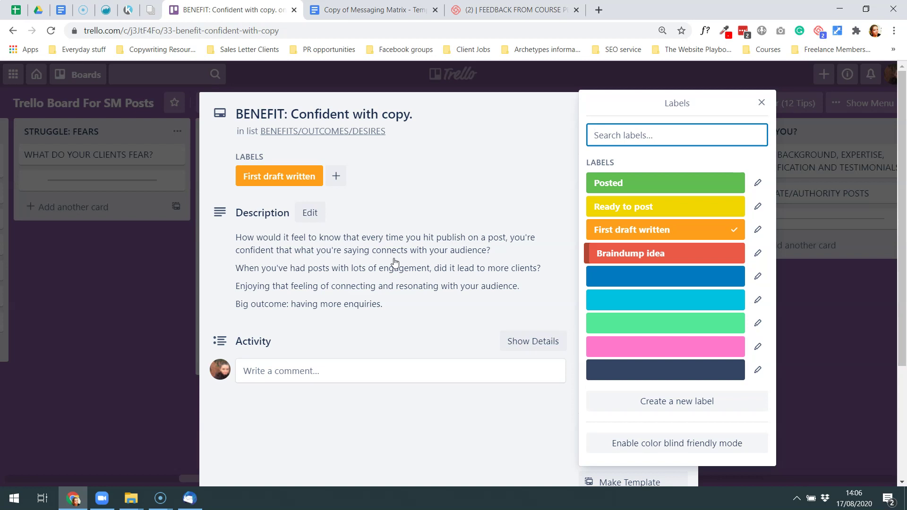
{"action": "left_click", "coordinate": [759, 109]}
{"action": "left_click", "coordinate": [682, 108]}
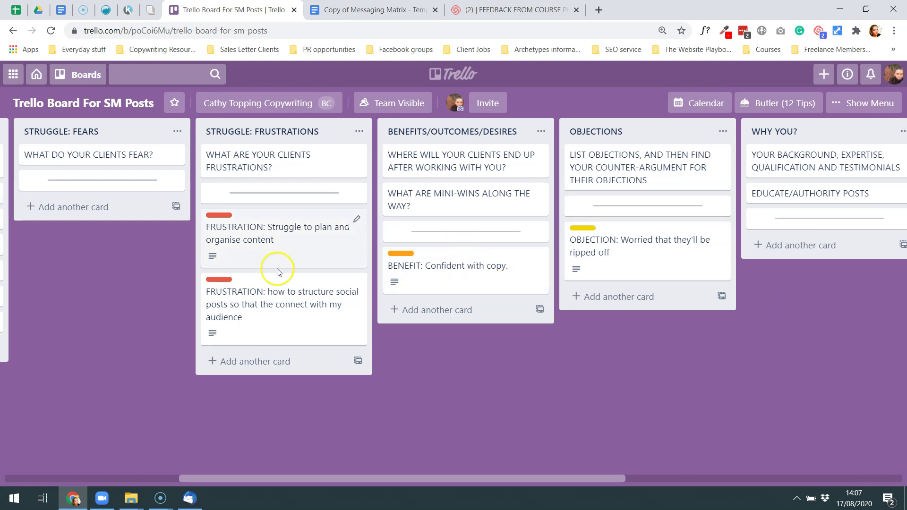
Look at the due date options of the "FRUSTRATION: Struggle to plan and organise content" card without setting a date.
{"action": "left_click", "coordinate": [296, 234]}
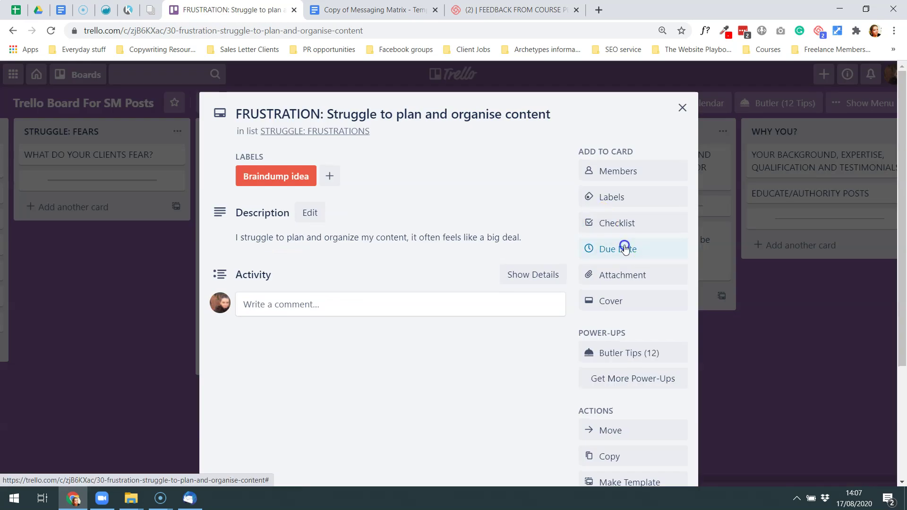
{"action": "left_click", "coordinate": [623, 248]}
{"action": "left_click", "coordinate": [761, 105]}
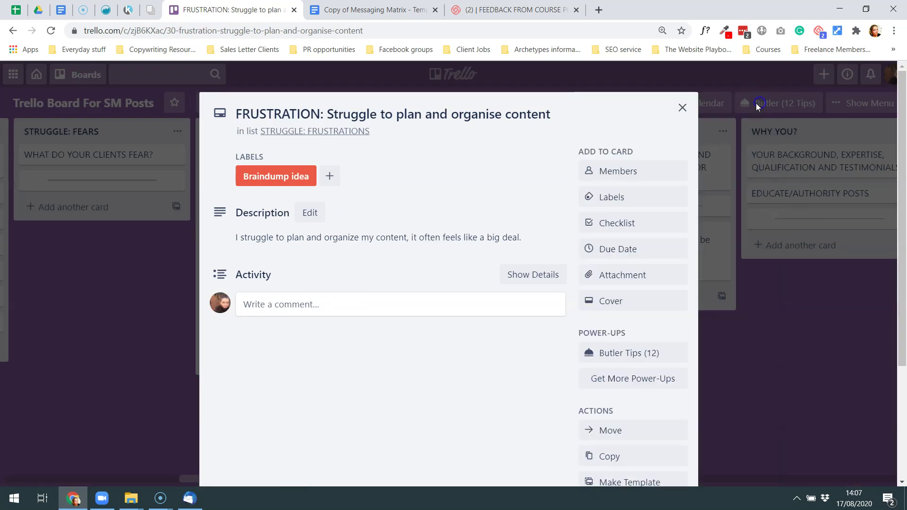
{"action": "left_click", "coordinate": [680, 105]}
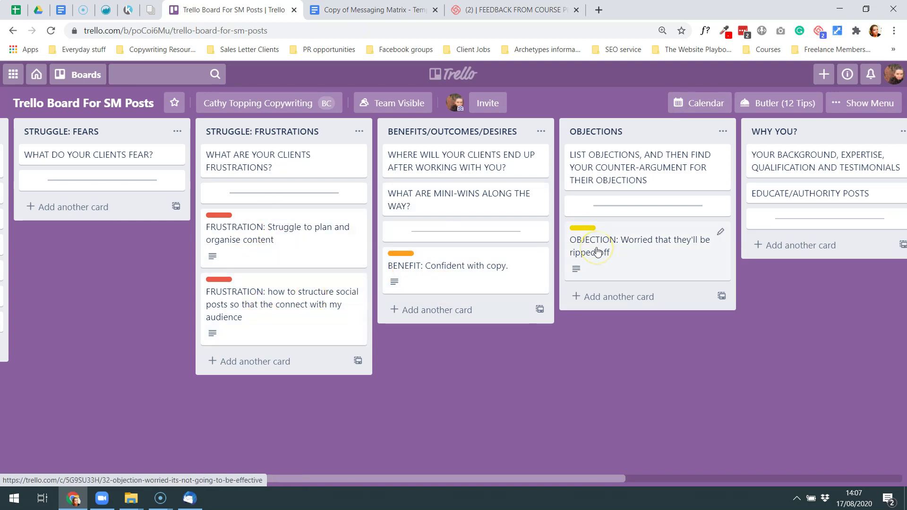
Filter the board to show only cards labelled Braindump idea.
{"action": "left_click", "coordinate": [862, 105]}
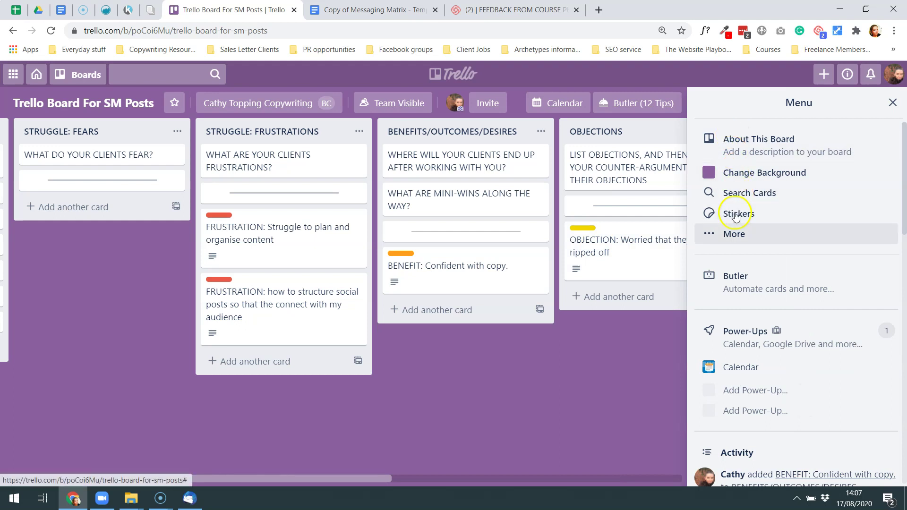
{"action": "left_click", "coordinate": [733, 234]}
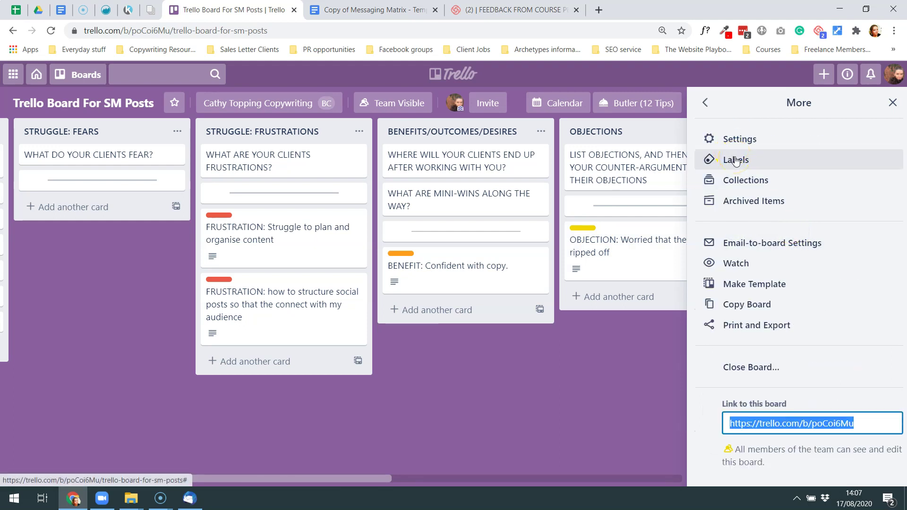
{"action": "left_click", "coordinate": [706, 104]}
{"action": "left_click", "coordinate": [750, 193]}
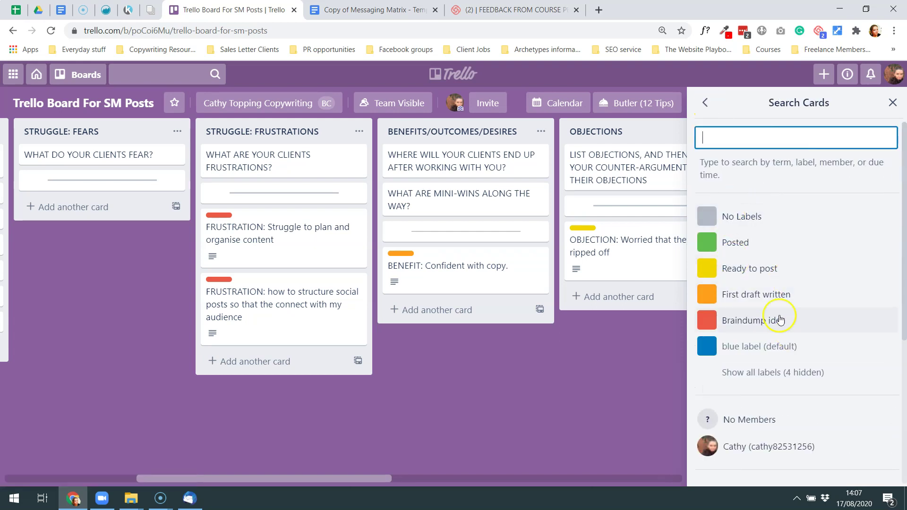
{"action": "scroll", "coordinate": [756, 265], "scroll_direction": "down", "scroll_amount": 1}
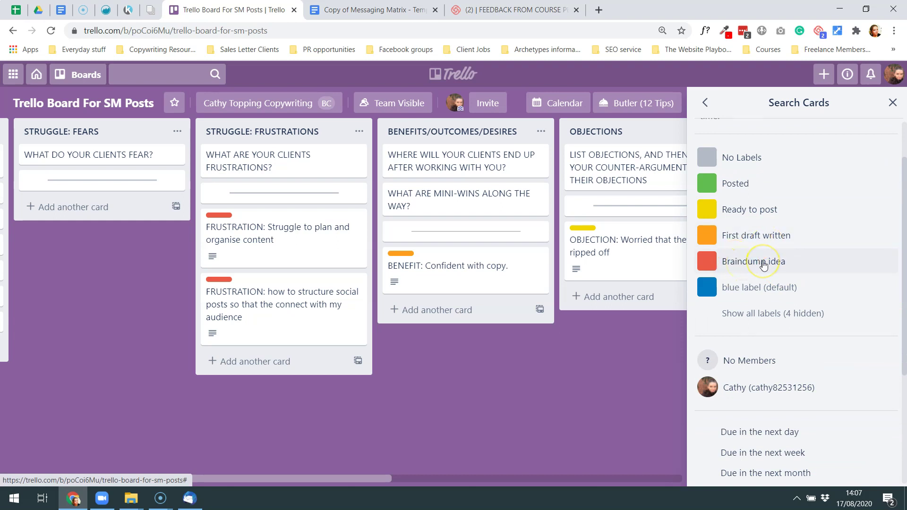
{"action": "left_click", "coordinate": [764, 264]}
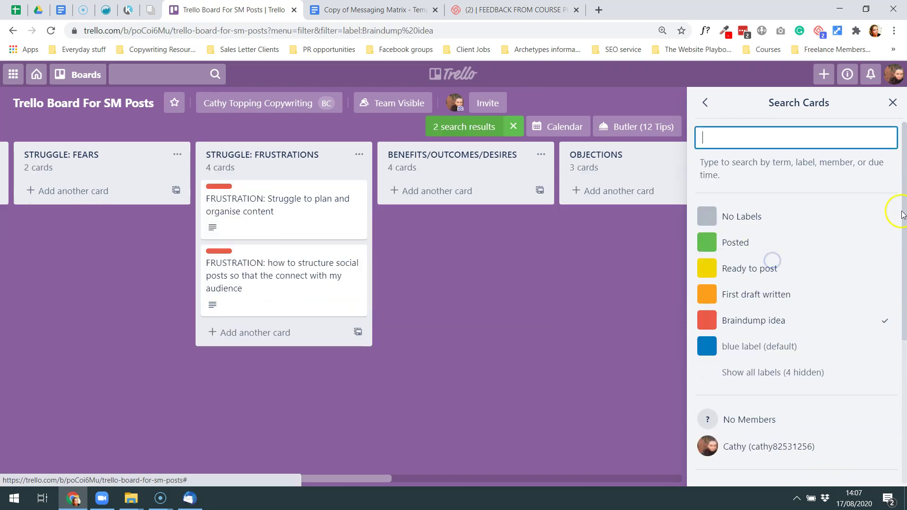
{"action": "left_click", "coordinate": [893, 116]}
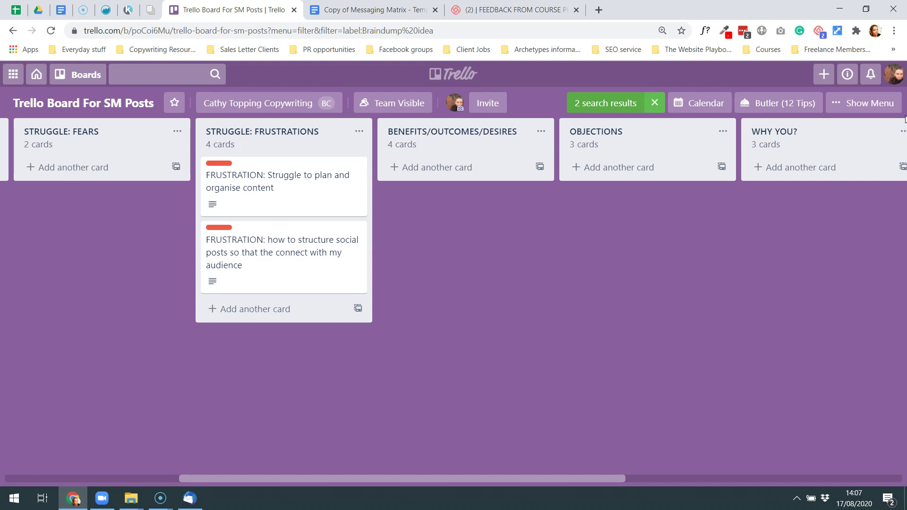
Review the description of the "FRUSTRATION: Struggle to plan and organise content" card, and clear the board's label filter.
{"action": "left_click", "coordinate": [300, 187]}
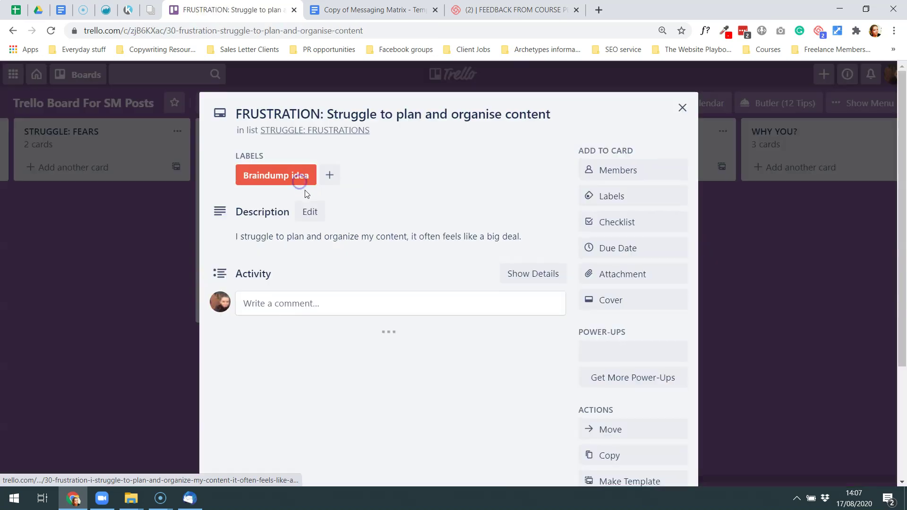
{"action": "left_click", "coordinate": [371, 249]}
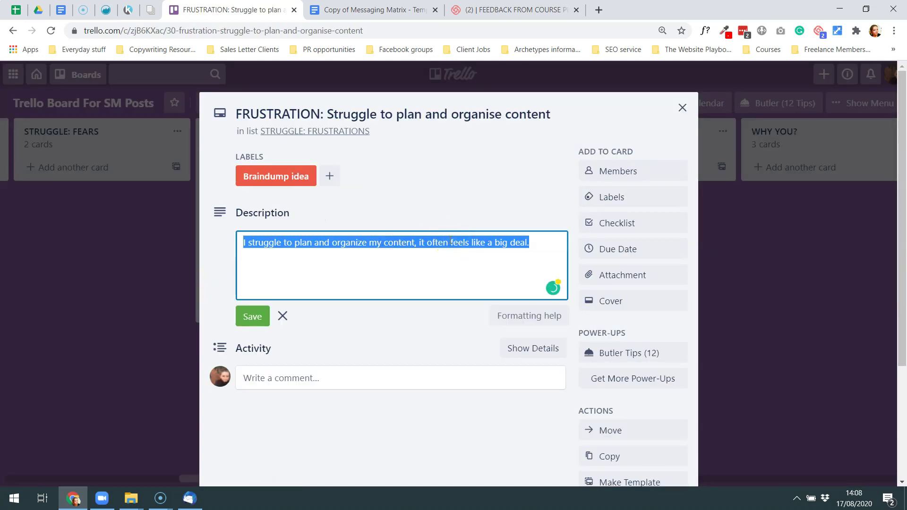
{"action": "left_click", "coordinate": [682, 107]}
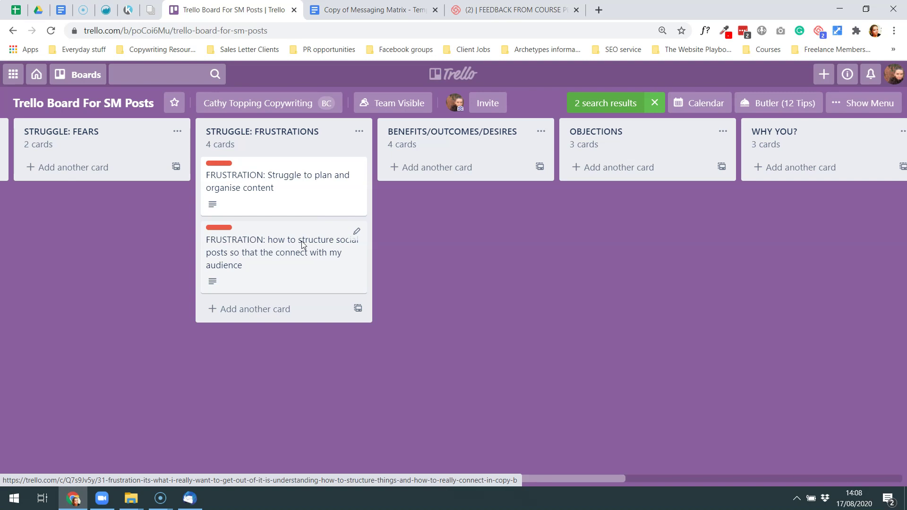
{"action": "left_click", "coordinate": [654, 103]}
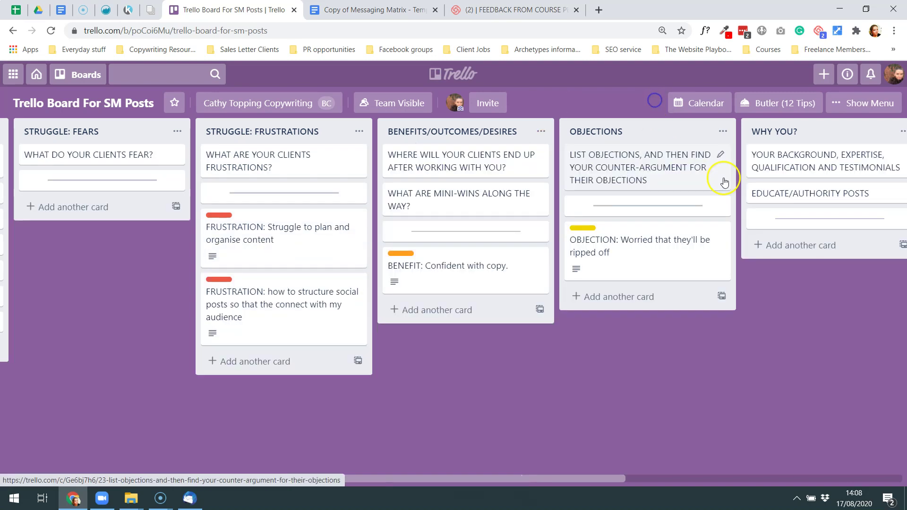
Filter the board to First draft written cards and review the "BENEFIT: Confident with copy." card.
{"action": "key", "text": "f"}
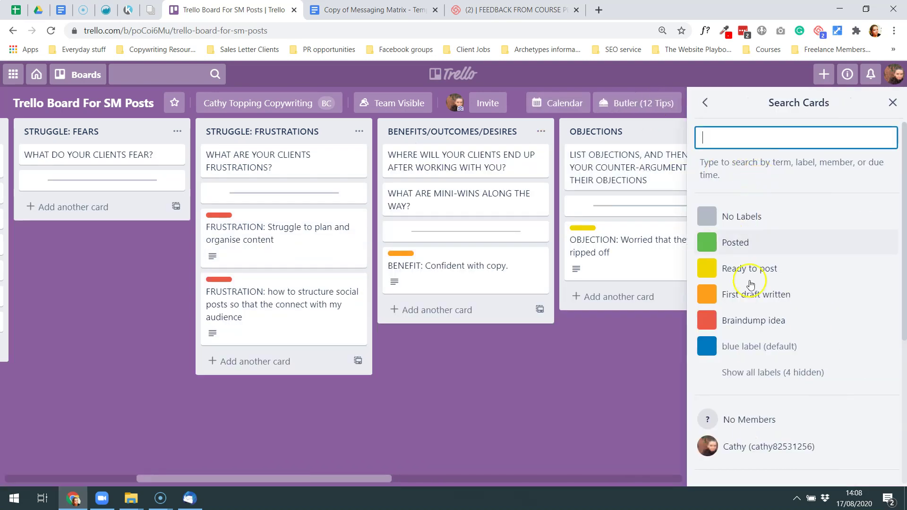
{"action": "left_click", "coordinate": [744, 294]}
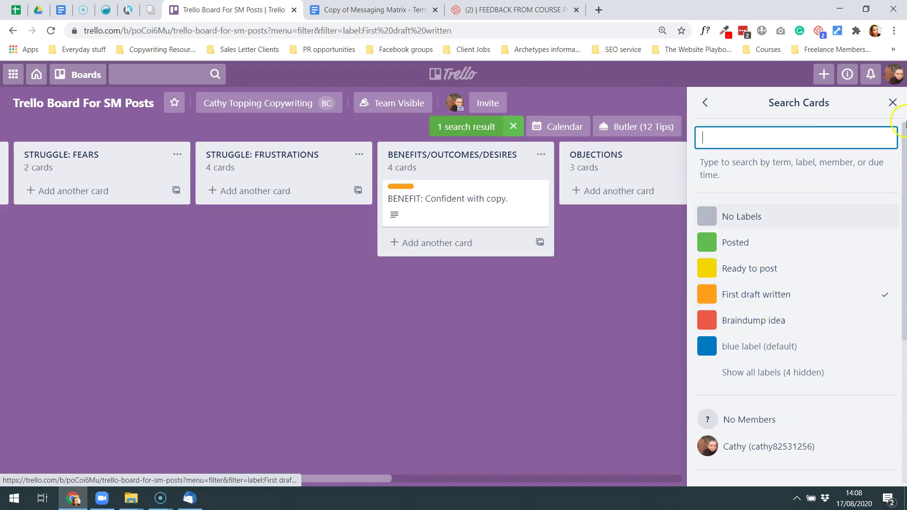
{"action": "left_click", "coordinate": [887, 102]}
{"action": "left_click", "coordinate": [483, 173]}
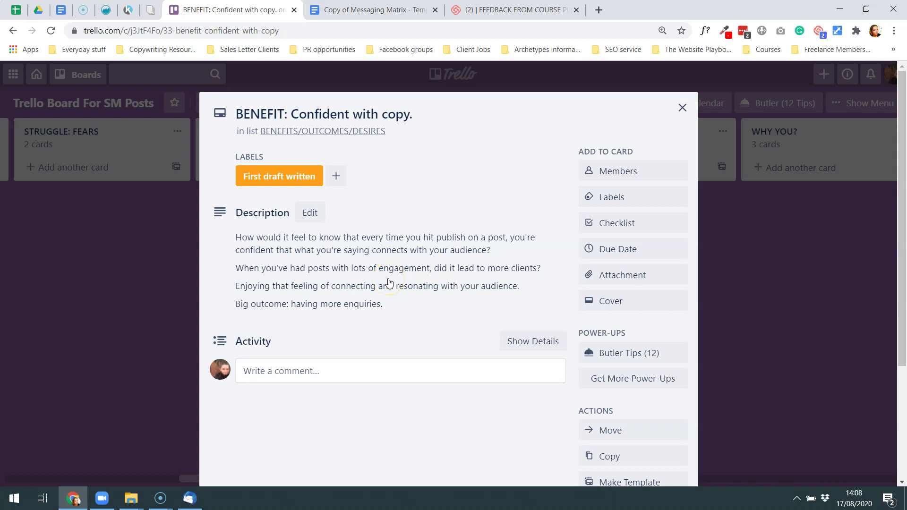
{"action": "left_click", "coordinate": [682, 108]}
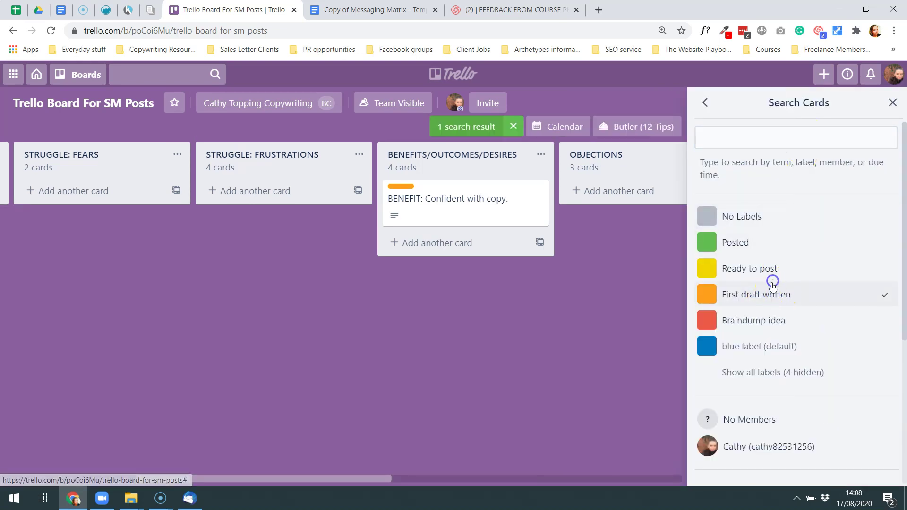
Switch the board's label filter from First draft written to Ready to post.
{"action": "left_click", "coordinate": [776, 267]}
{"action": "left_click", "coordinate": [777, 291]}
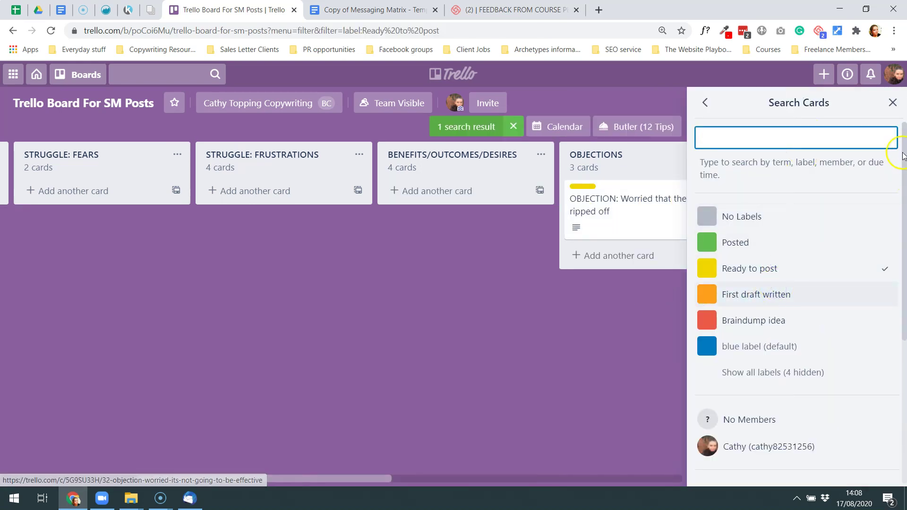
{"action": "left_click", "coordinate": [893, 102]}
Set the due date of the "OBJECTION: Worried that they'll be ripped off" card to 8/18/2020.
{"action": "left_click", "coordinate": [663, 176]}
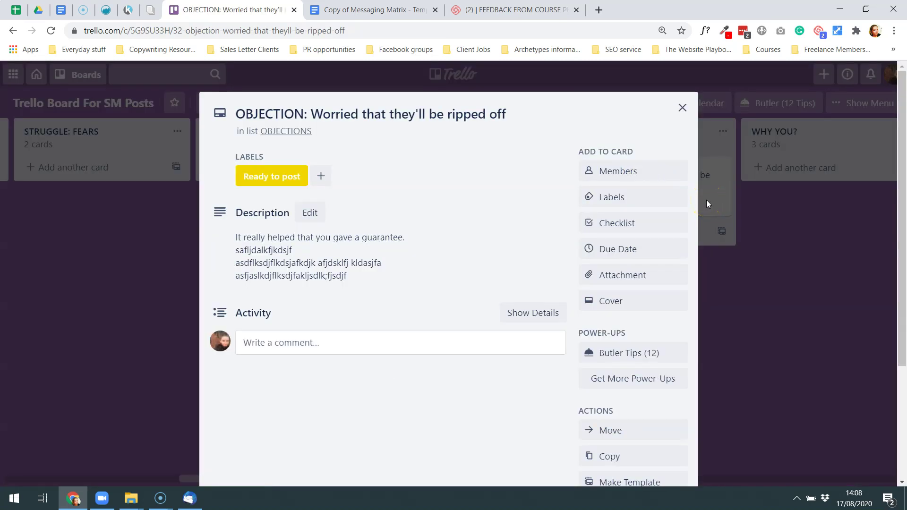
{"action": "left_click", "coordinate": [643, 247]}
{"action": "left_click", "coordinate": [657, 271]}
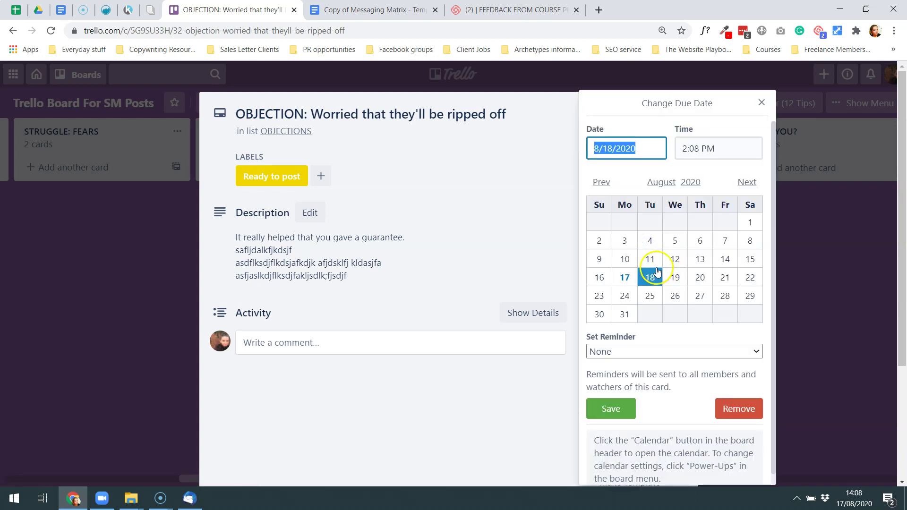
{"action": "left_click", "coordinate": [620, 409]}
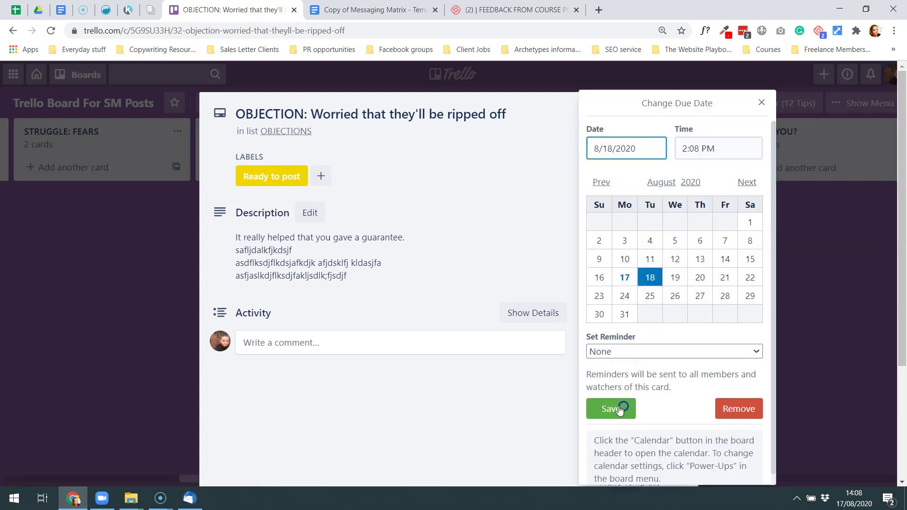
{"action": "left_click", "coordinate": [681, 108]}
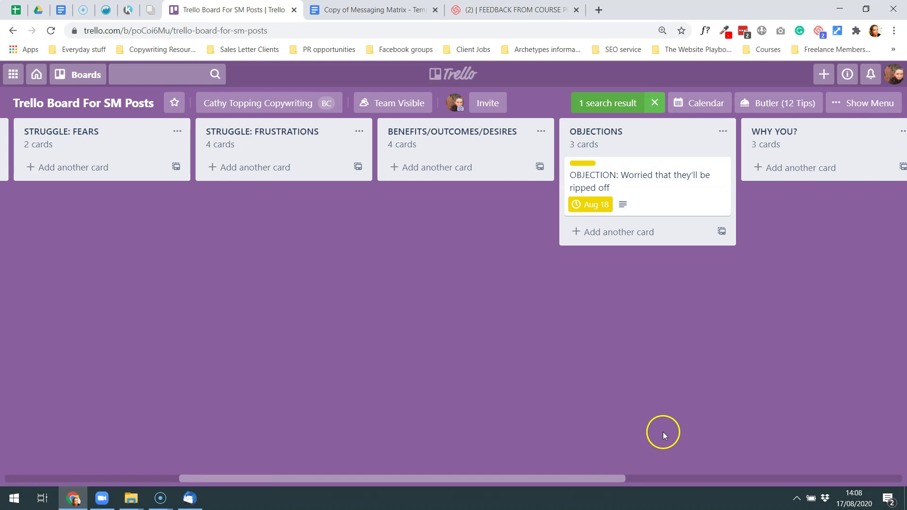
Add a card titled "WHY YOU: akljsadjf" to the WHY YOU? list.
{"action": "left_click", "coordinate": [795, 167]}
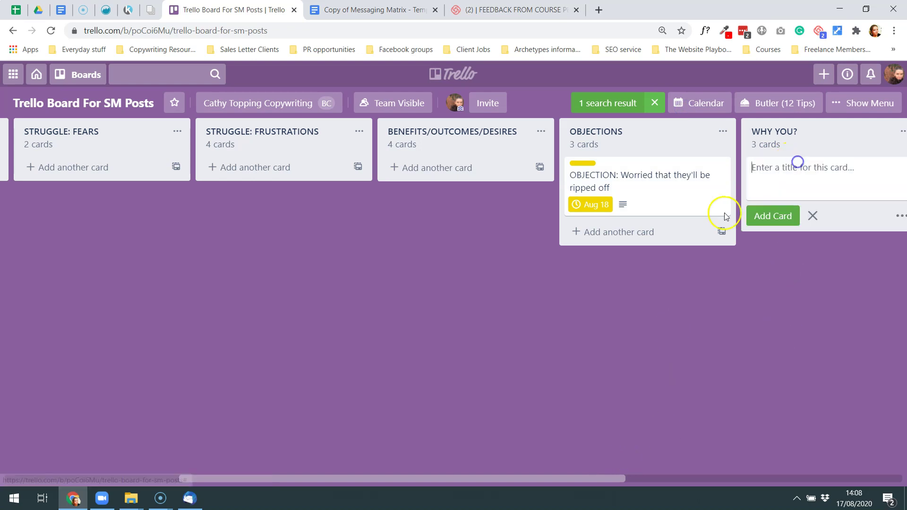
{"action": "type", "text": "why"}
{"action": "key", "text": "BackSpace"}
{"action": "key", "text": "BackSpace"}
{"action": "key", "text": "BackSpace"}
{"action": "type", "text": "why"}
{"action": "key", "text": "BackSpace"}
{"action": "key", "text": "BackSpace"}
{"action": "key", "text": "BackSpace"}
{"action": "type", "text": "W"}
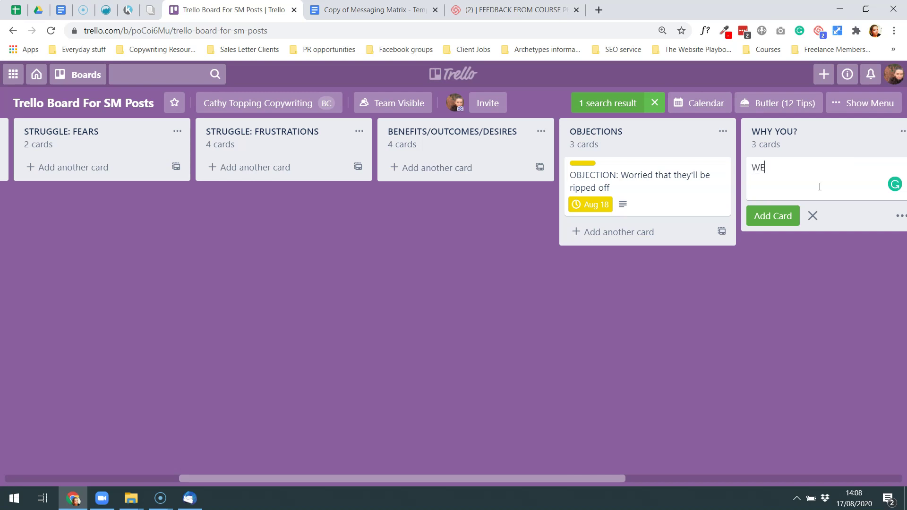
{"action": "type", "text": "HY YOU: ASJDLFJSDLF"}
{"action": "key", "text": "BackSpace"}
{"action": "key", "text": "BackSpace"}
{"action": "key", "text": "BackSpace"}
{"action": "key", "text": "BackSpace"}
{"action": "key", "text": "BackSpace"}
{"action": "key", "text": "BackSpace"}
{"action": "key", "text": "BackSpace"}
{"action": "type", "text": "akljsadjf"}
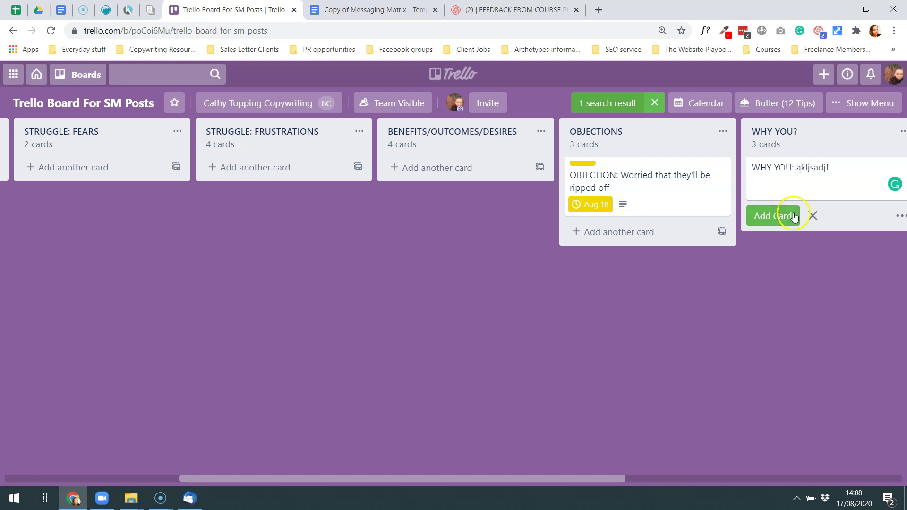
{"action": "left_click", "coordinate": [789, 215]}
Give the "WHY YOU: akljsadjf" card a description with the lines "asdfsdafdsf", "sdfkljsdalf" and "asdfljdslfj".
{"action": "left_click", "coordinate": [803, 168]}
{"action": "left_click", "coordinate": [354, 218]}
{"action": "type", "text": "asdfsdafdsf"}
{"action": "key", "text": "Return"}
{"action": "type", "text": "sdfkljsdalf"}
{"action": "key", "text": "Return"}
{"action": "type", "text": "asdfljdslfj"}
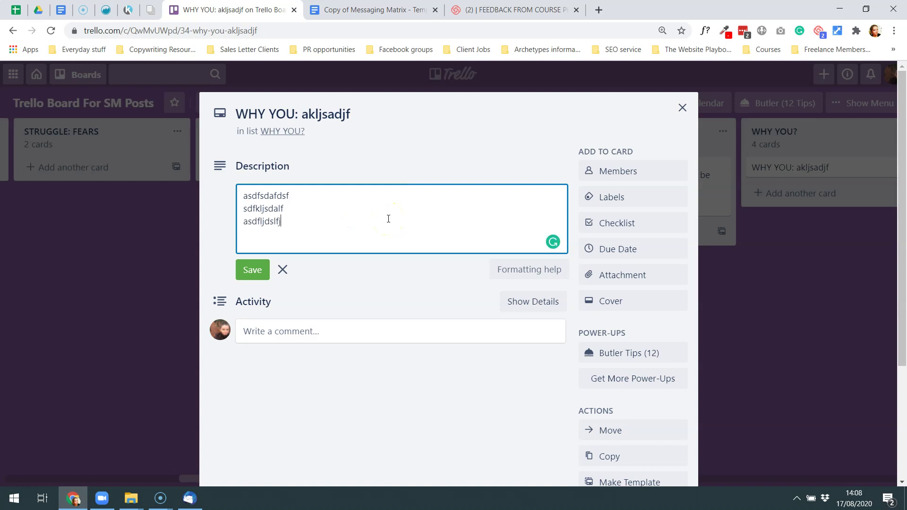
Save the description and apply the Ready to post label to the "WHY YOU: akljsadjf" card.
{"action": "left_click", "coordinate": [624, 197]}
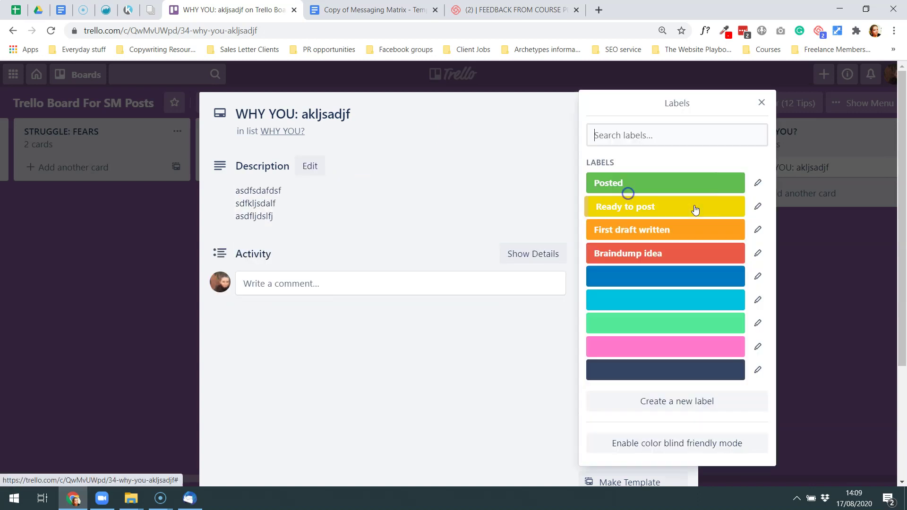
{"action": "left_click", "coordinate": [660, 211]}
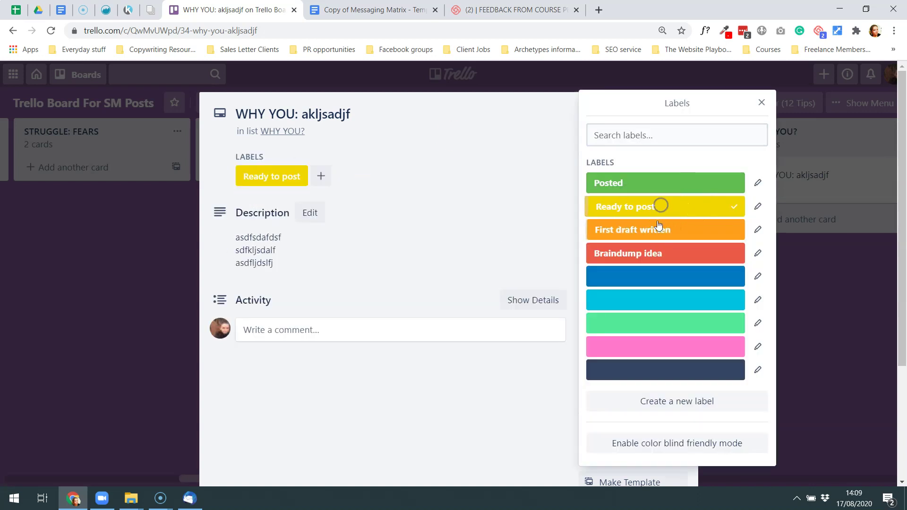
{"action": "left_click", "coordinate": [760, 103]}
Set the due date of the "WHY YOU: akljsadjf" card to Aug 19 and close the card.
{"action": "left_click", "coordinate": [633, 246]}
{"action": "left_click", "coordinate": [676, 277]}
{"action": "left_click", "coordinate": [611, 409]}
{"action": "left_click", "coordinate": [682, 106]}
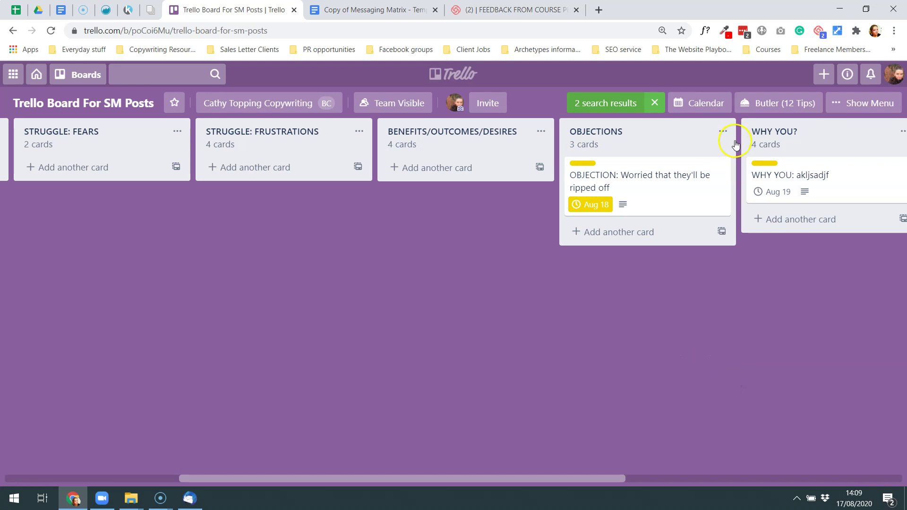
Clear the board's Ready to post filter and view the scheduled cards in the monthly calendar before returning to the lists.
{"action": "left_click", "coordinate": [654, 103]}
{"action": "left_click", "coordinate": [696, 103]}
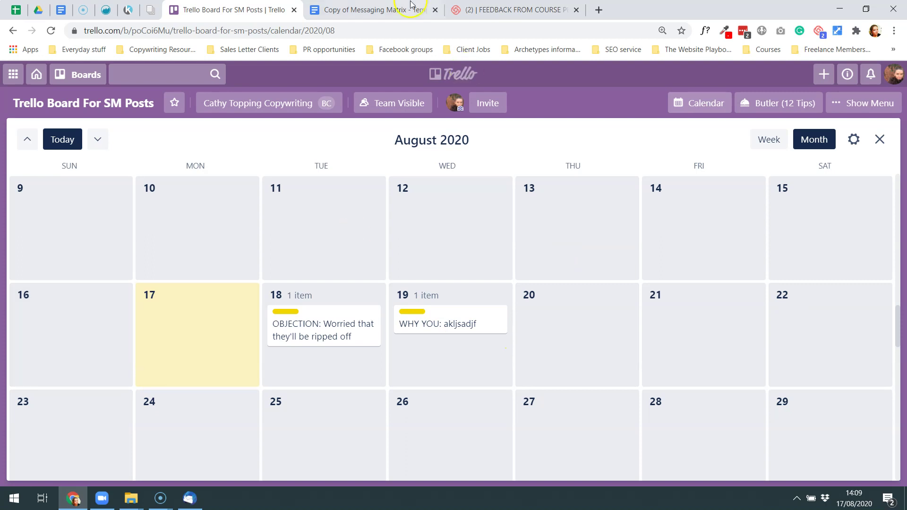
{"action": "left_click", "coordinate": [711, 103]}
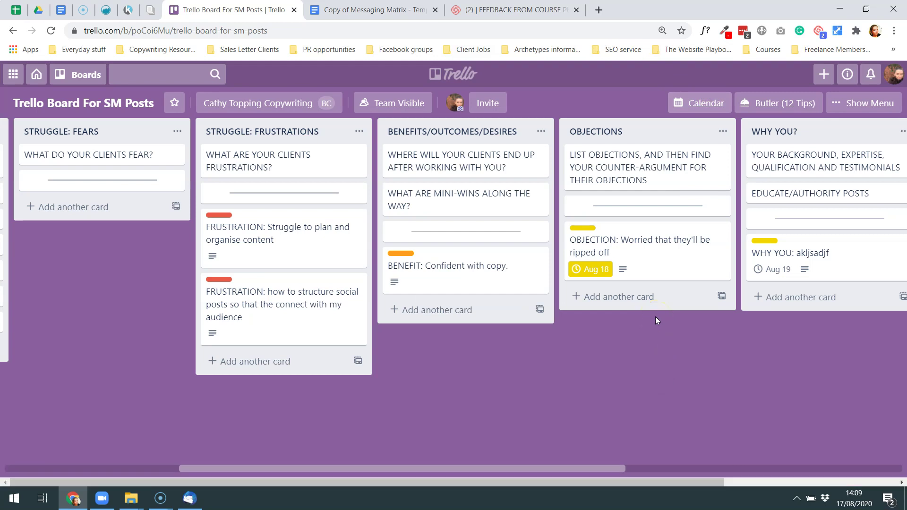
Filter the board's cards by the First draft written label and switch the filter to Braindump idea.
{"action": "key", "text": "f"}
{"action": "left_click", "coordinate": [779, 279]}
{"action": "left_click", "coordinate": [775, 290]}
{"action": "left_click", "coordinate": [736, 270]}
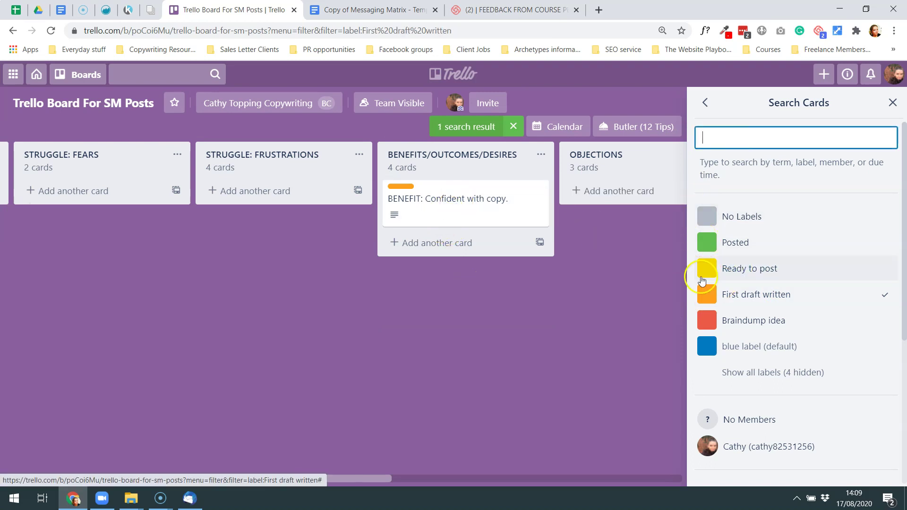
{"action": "left_click", "coordinate": [777, 293]}
{"action": "left_click", "coordinate": [772, 322]}
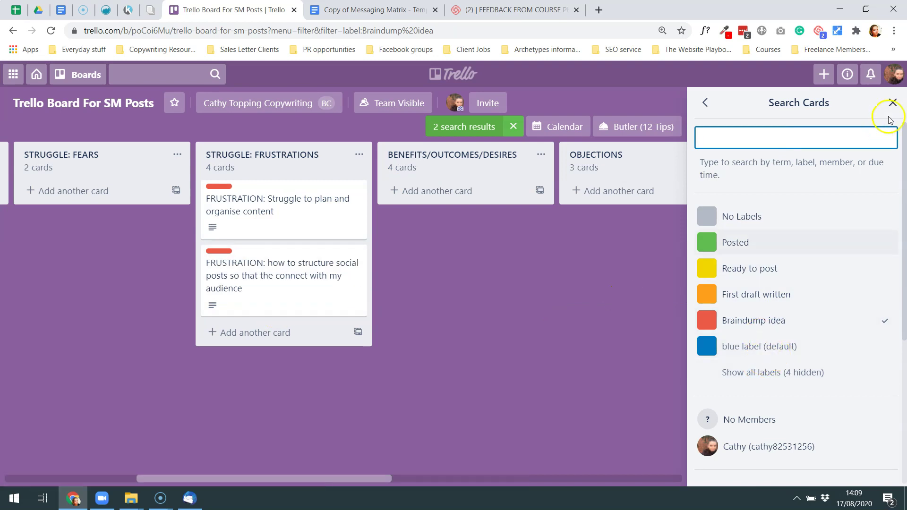
{"action": "left_click", "coordinate": [892, 103]}
Switch to the Messaging Matrix document in Google Docs and highlight the "Win is comfort, confident with copy" line under BENEFITS/DESIRES.
{"action": "left_click", "coordinate": [373, 10]}
{"action": "scroll", "coordinate": [472, 274], "scroll_direction": "down", "scroll_amount": 10}
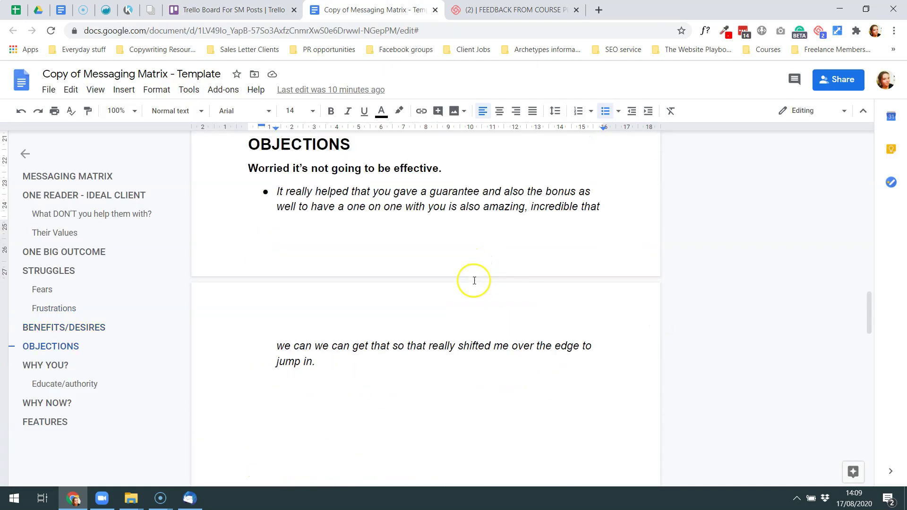
{"action": "scroll", "coordinate": [474, 280], "scroll_direction": "up", "scroll_amount": 7}
{"action": "scroll", "coordinate": [475, 280], "scroll_direction": "up", "scroll_amount": 3}
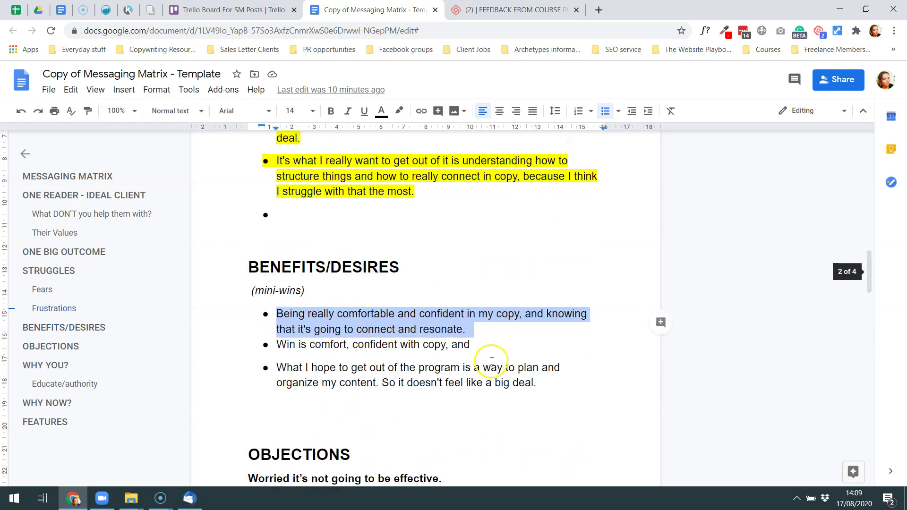
{"action": "left_click_drag", "start_coordinate": [287, 344], "coordinate": [467, 346]}
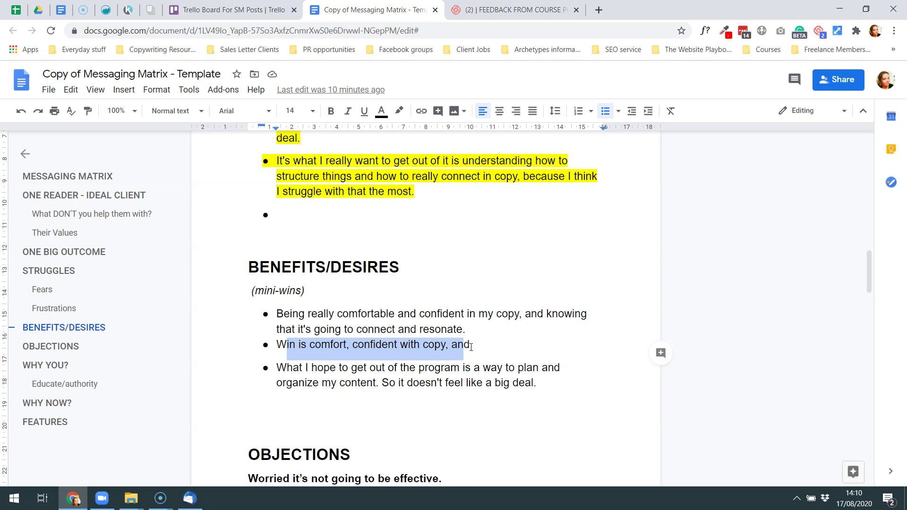
Return to the Trello board, clear the Braindump idea filter and review the August 2020 calendar around the scheduled posts.
{"action": "left_click", "coordinate": [201, 9]}
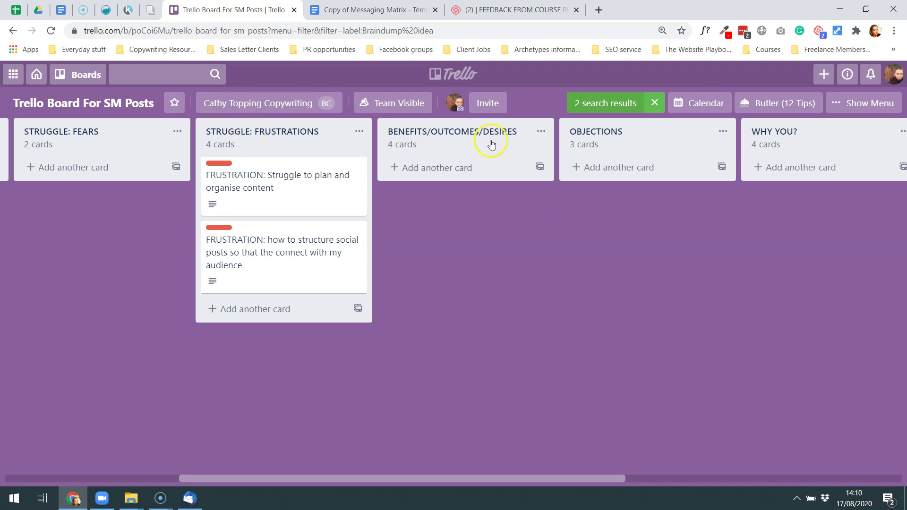
{"action": "left_click", "coordinate": [654, 103]}
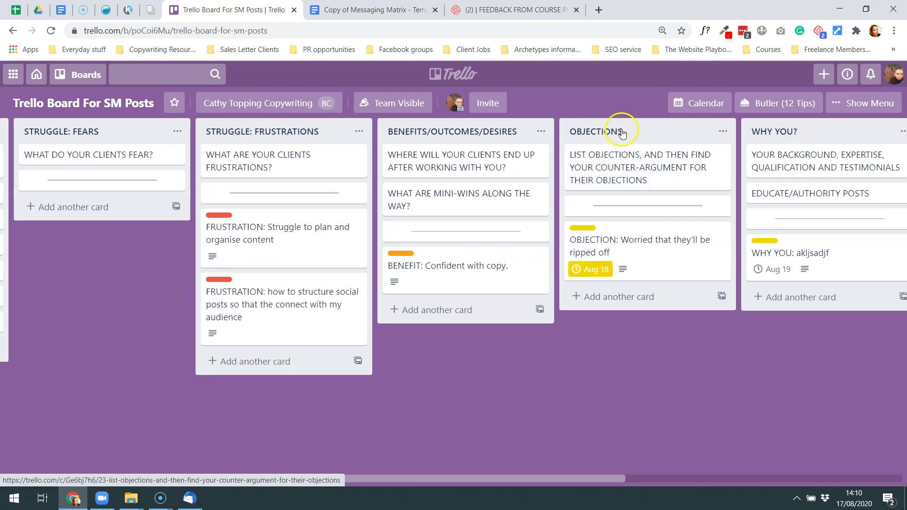
{"action": "left_click", "coordinate": [709, 103]}
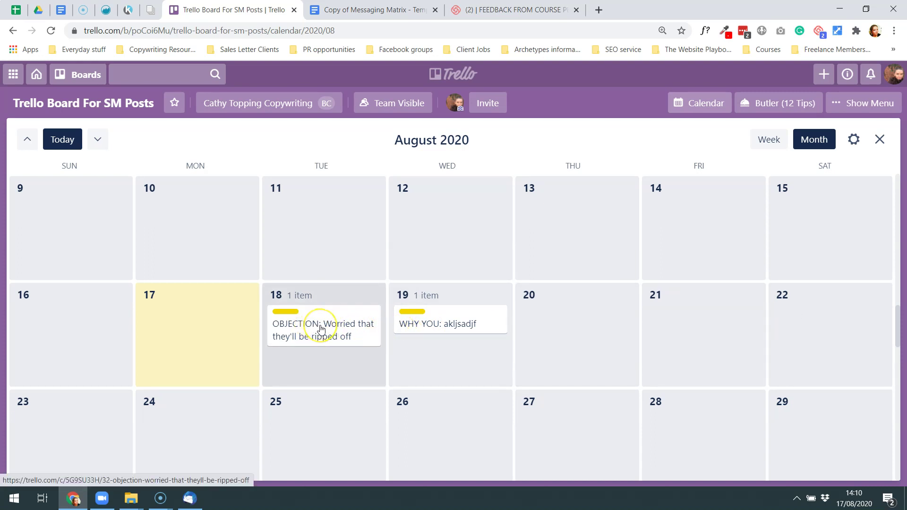
{"action": "scroll", "coordinate": [342, 344], "scroll_direction": "down", "scroll_amount": 1}
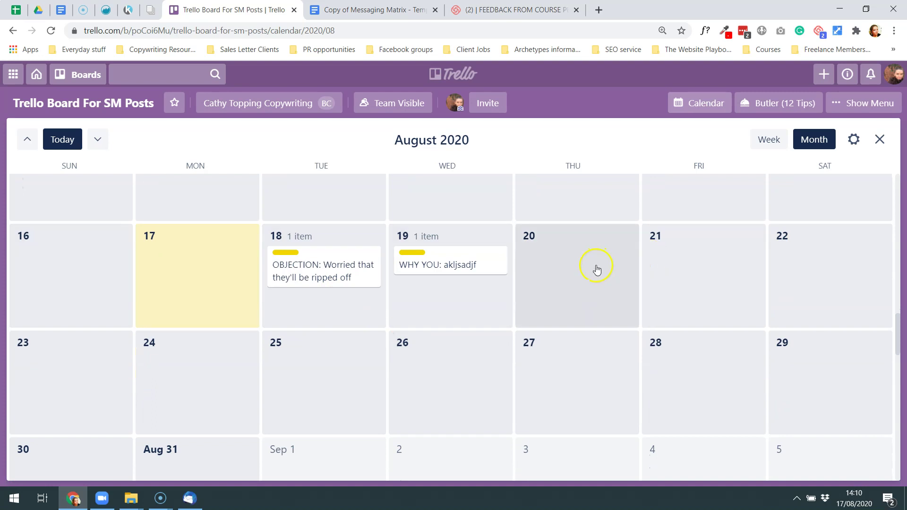
{"action": "scroll", "coordinate": [610, 276], "scroll_direction": "up", "scroll_amount": 1}
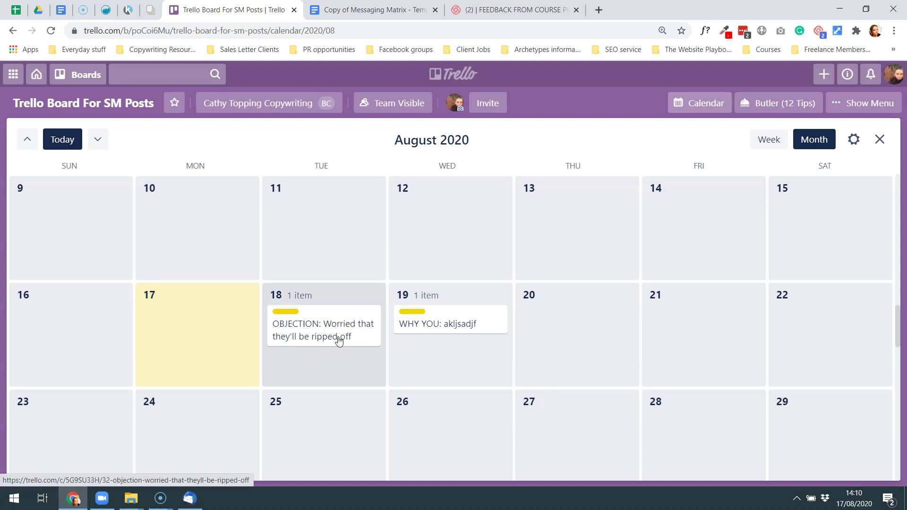
{"action": "left_click", "coordinate": [216, 354]}
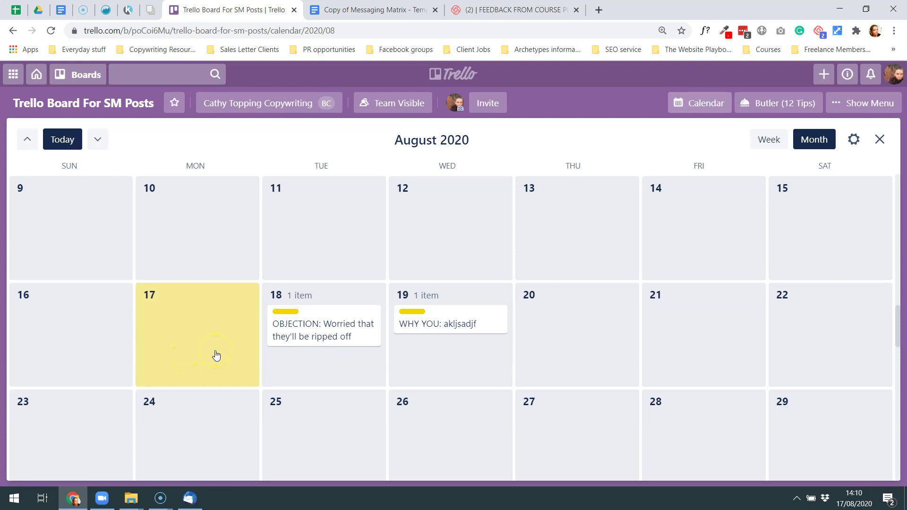
{"action": "left_click", "coordinate": [712, 102]}
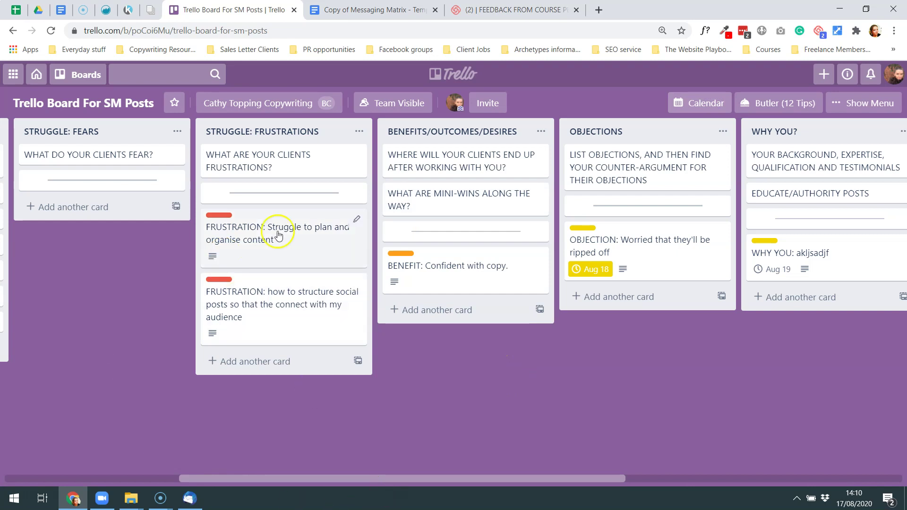
{"action": "left_click_drag", "start_coordinate": [361, 480], "coordinate": [627, 431]}
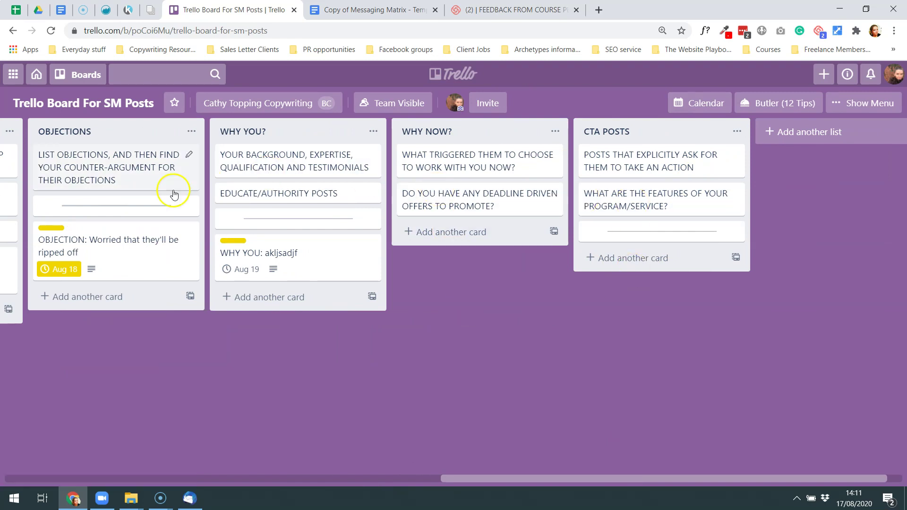
{"action": "left_click_drag", "start_coordinate": [514, 477], "coordinate": [167, 478]}
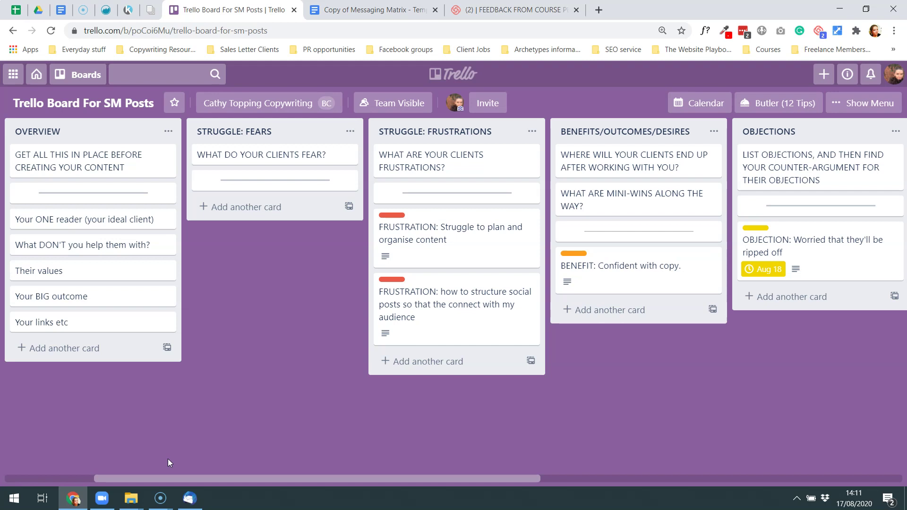
{"action": "left_click", "coordinate": [373, 10]}
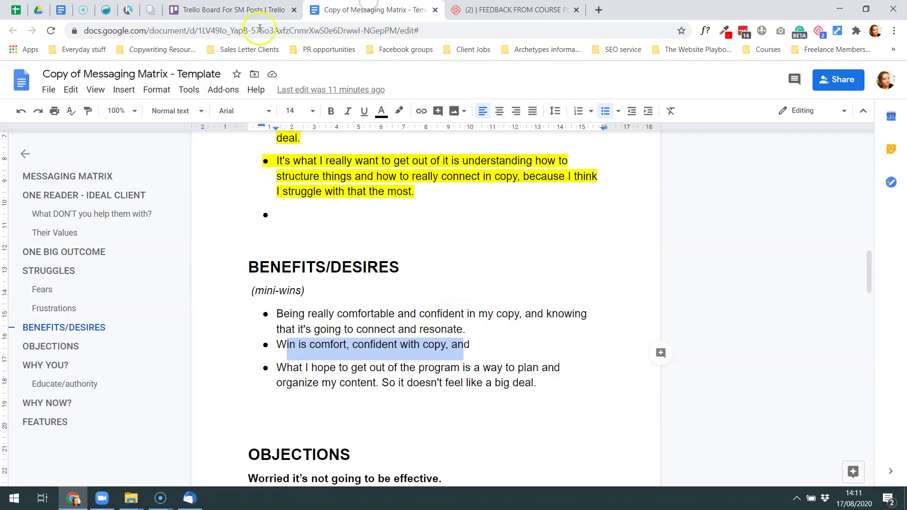
{"action": "left_click", "coordinate": [222, 10]}
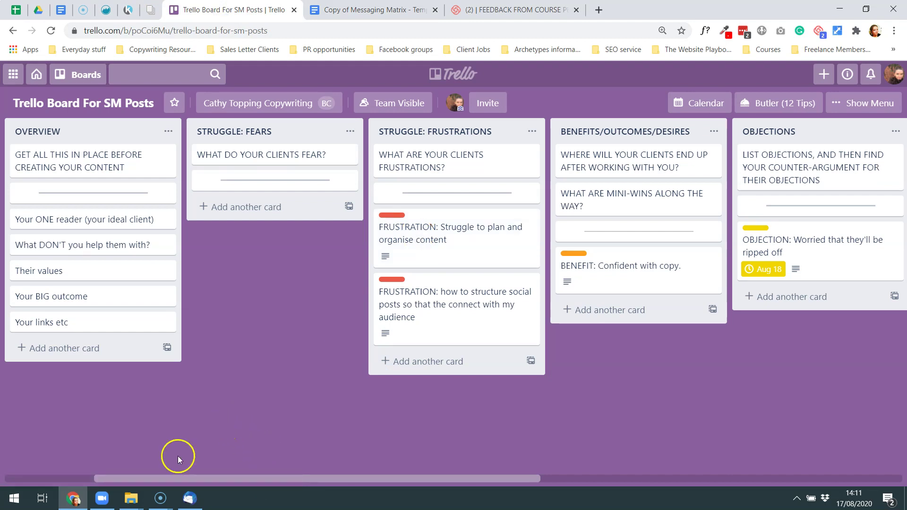